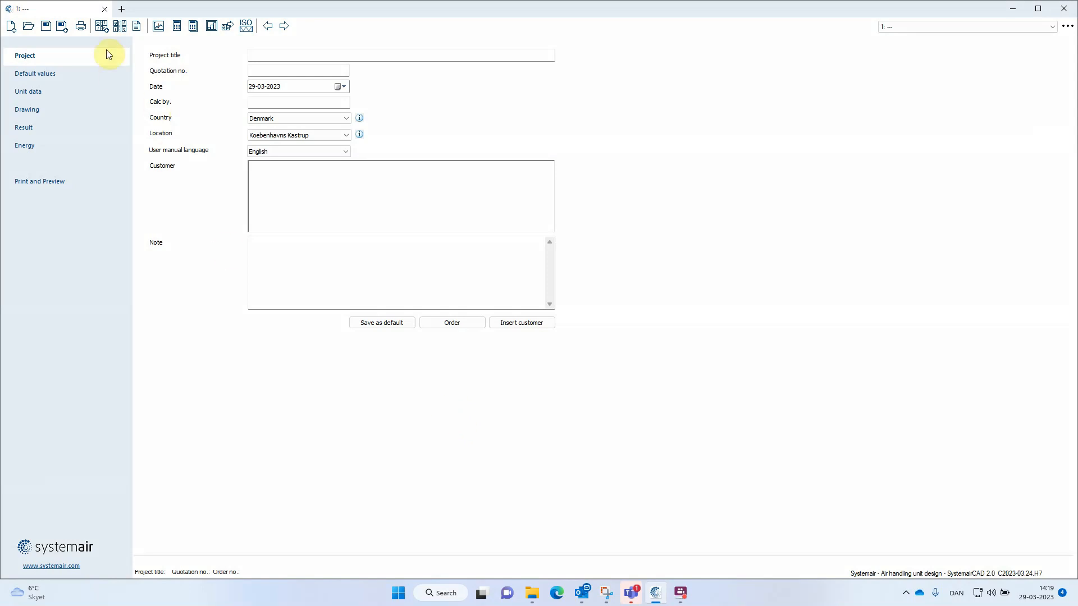
Step: Create a Geniox unit with a plate heat exchanger, 11600 m³/h supply and extract air flow, and unit size 18
left_click(101, 25)
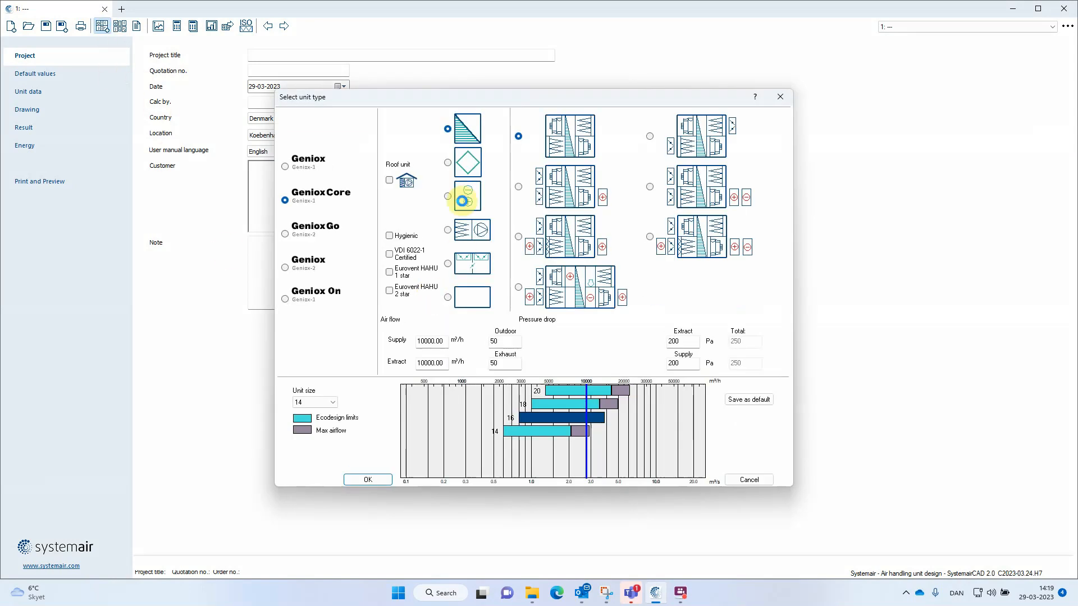
left_click(468, 164)
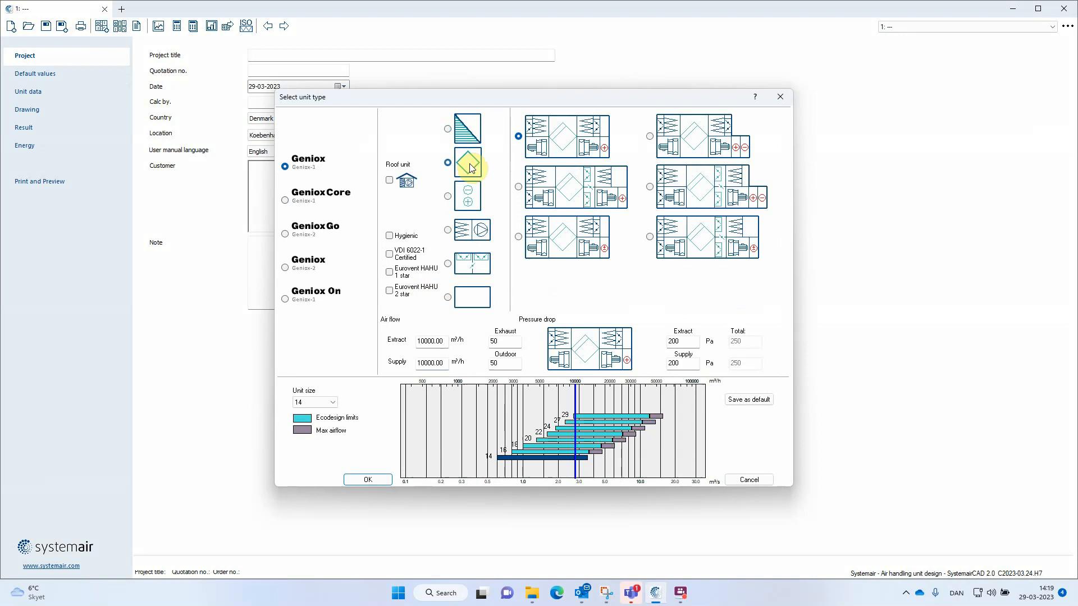
double_click(442, 364)
type("11600")
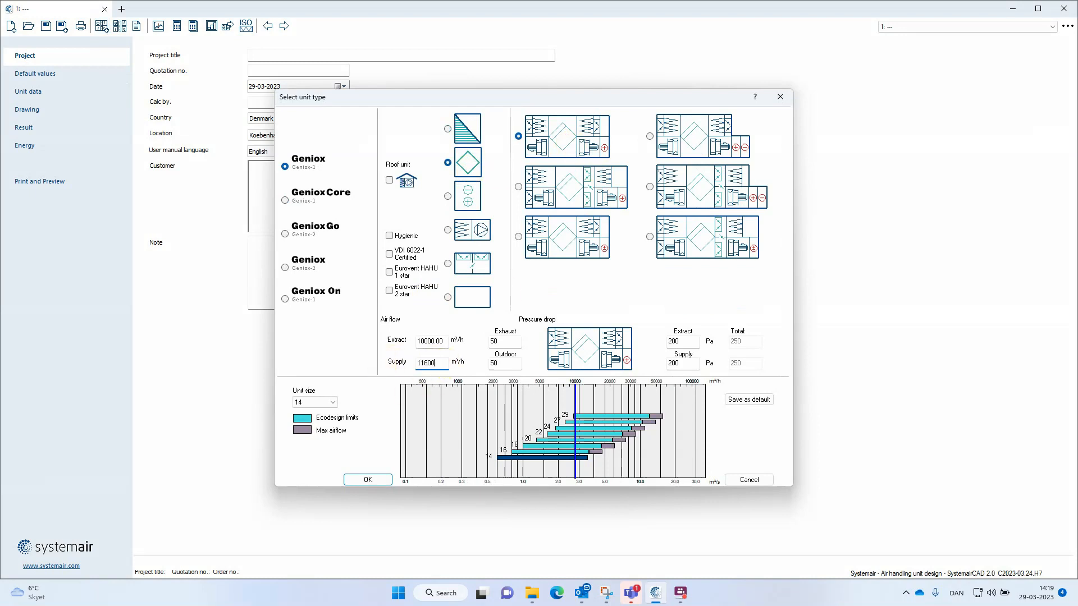
key("Tab")
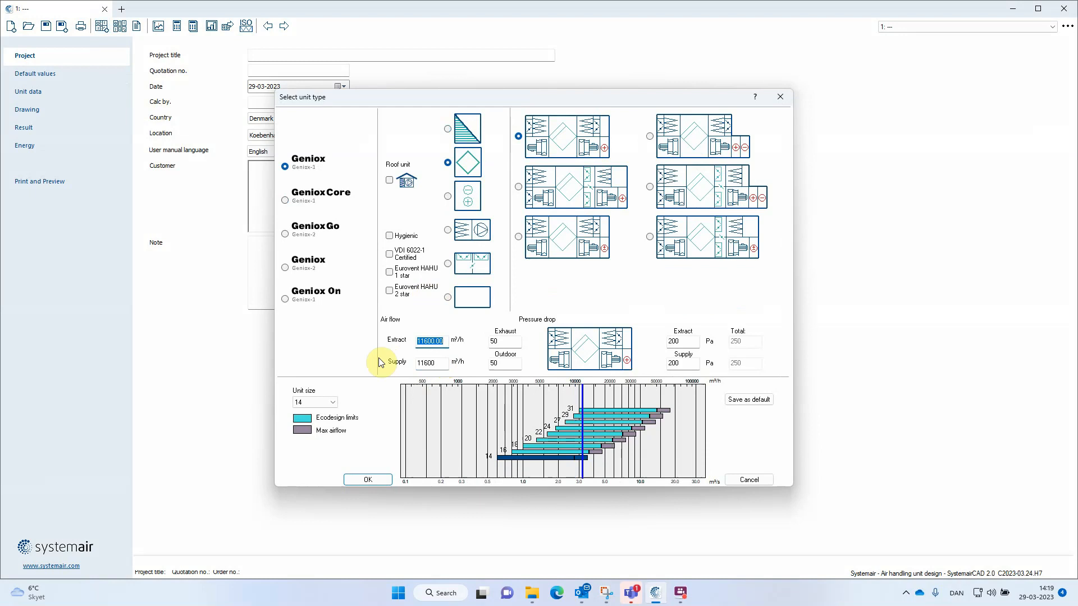
left_click(522, 445)
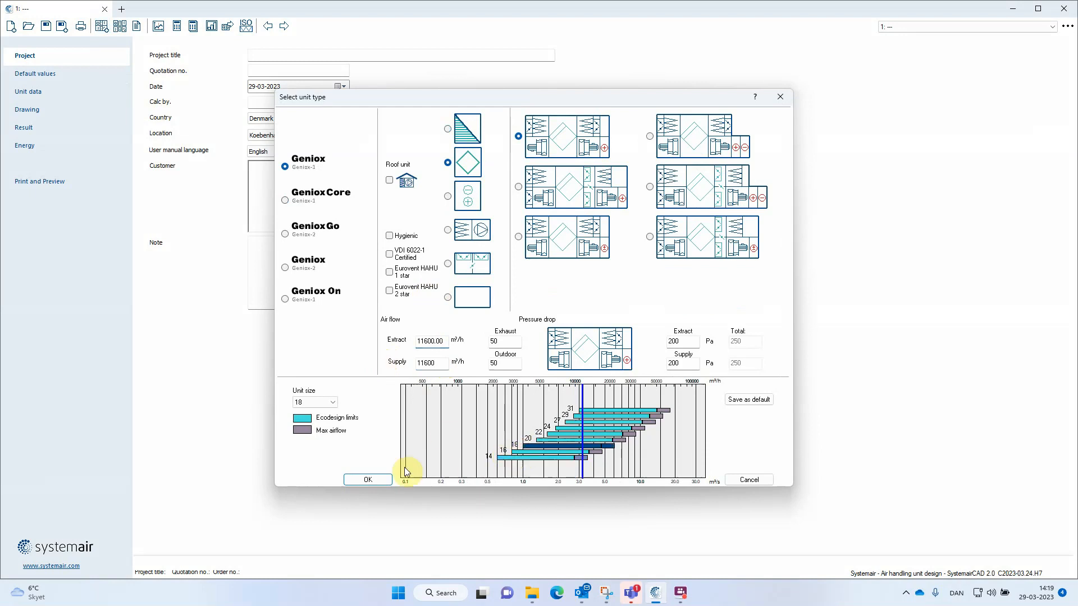
left_click(375, 477)
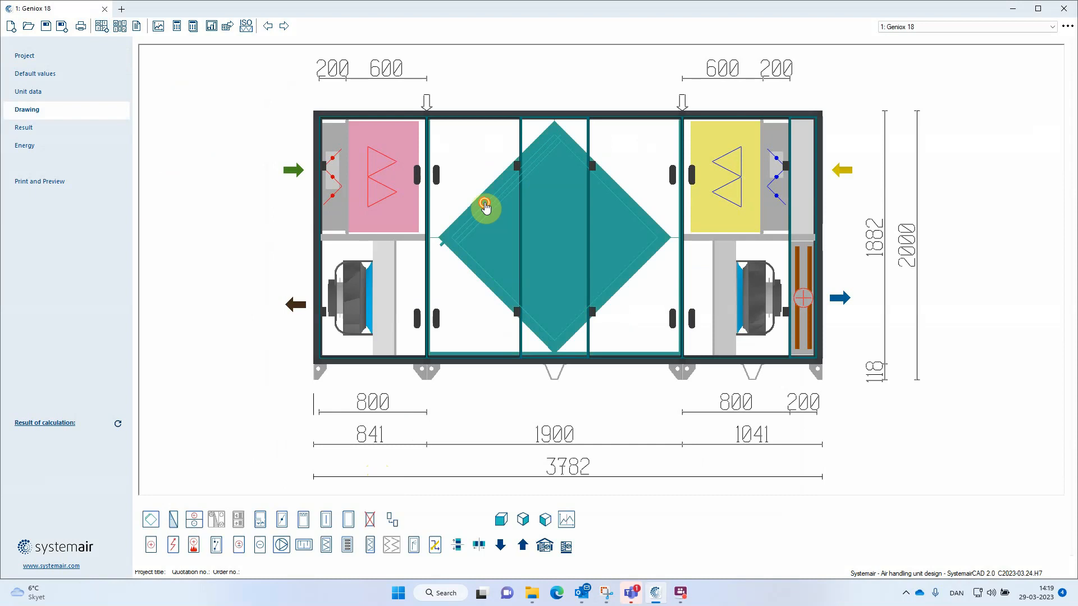
Step: Set the plate heat exchanger to Counter flow heat exchanger with plate distance B Low pressure drop and calculate the Ecodesign energy results
double_click(484, 205)
left_click(494, 105)
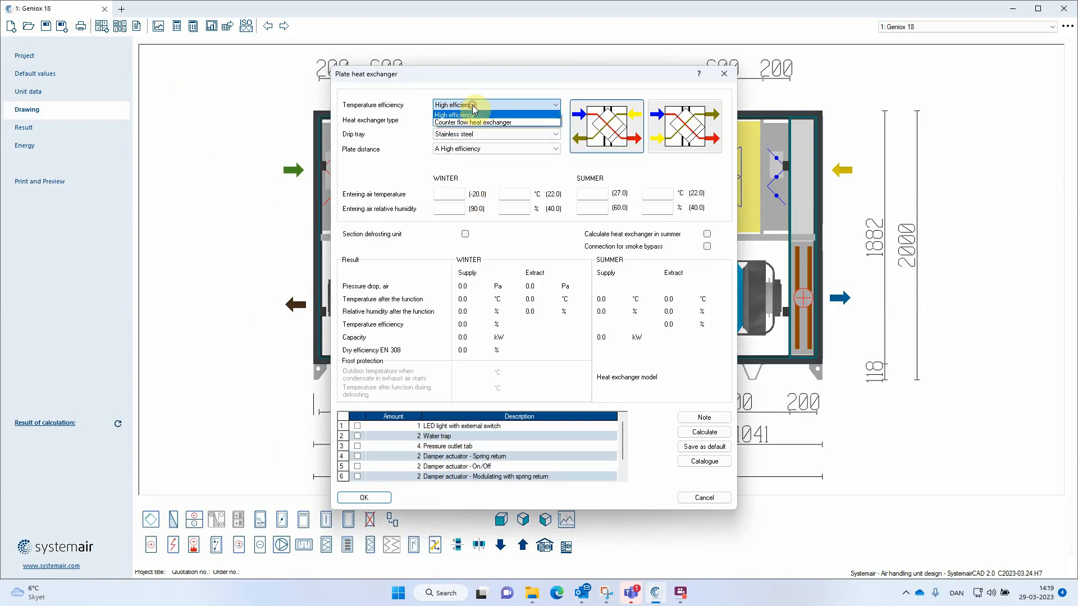
left_click(469, 127)
left_click(466, 149)
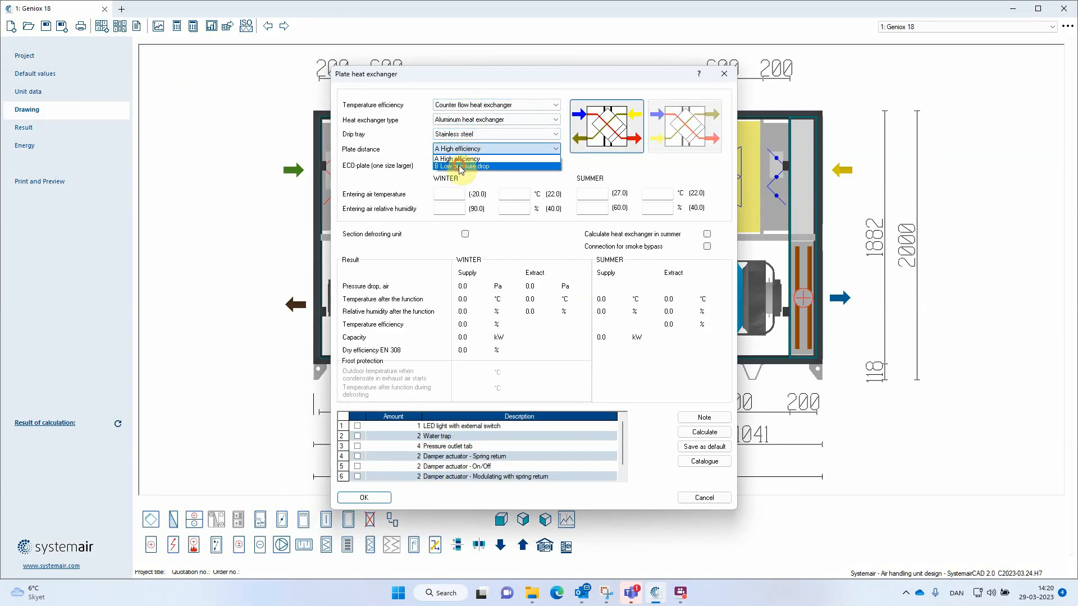
left_click(462, 168)
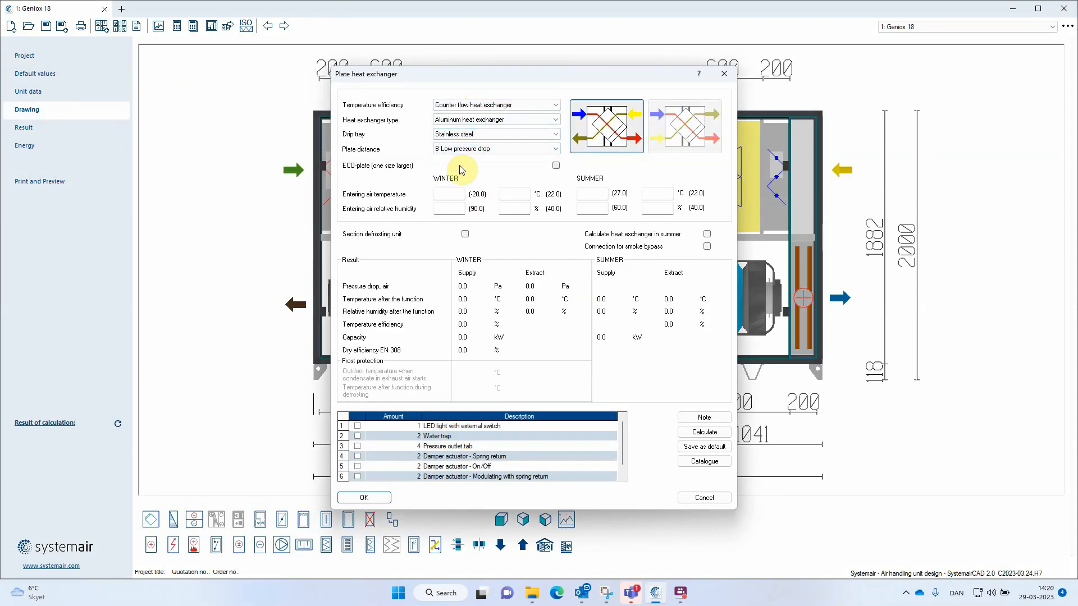
left_click(371, 497)
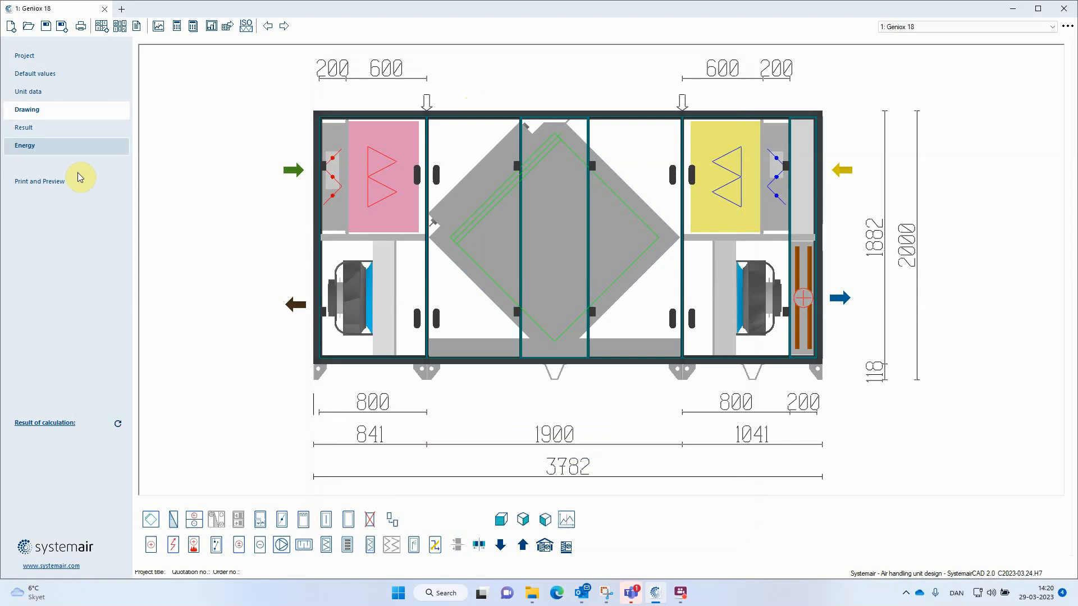
left_click(32, 145)
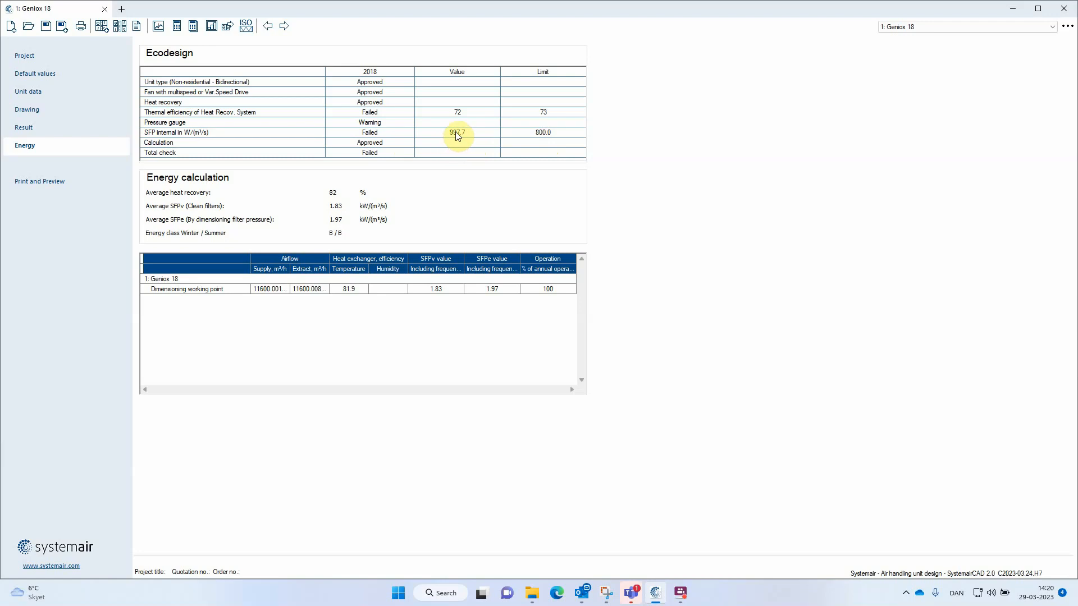
Step: Enable the one-size-larger ECO-plate option for the plate heat exchanger
left_click(50, 112)
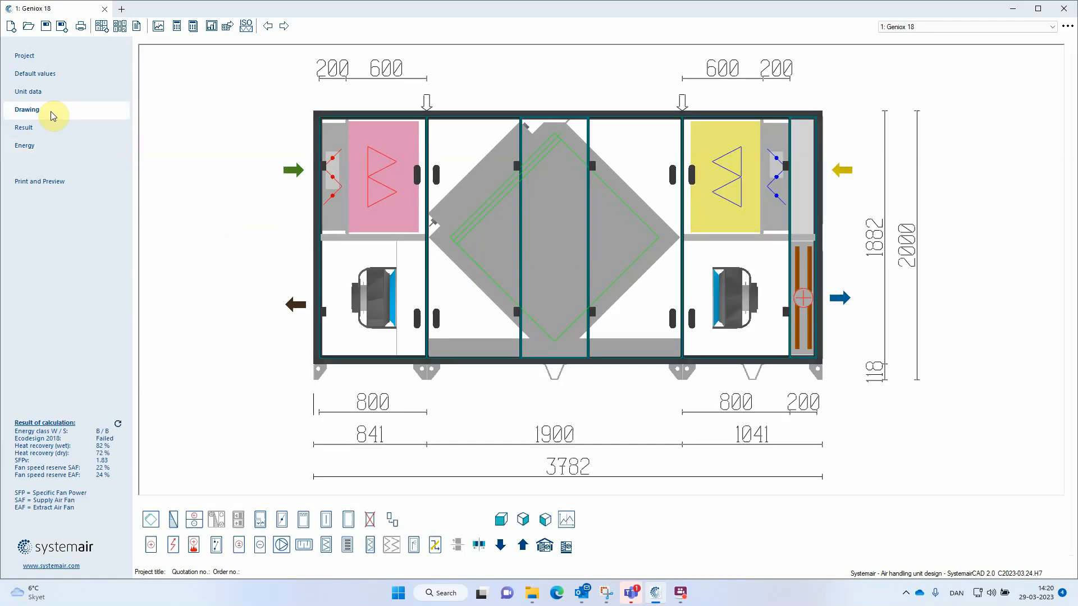
left_click_drag(350, 257, 414, 240)
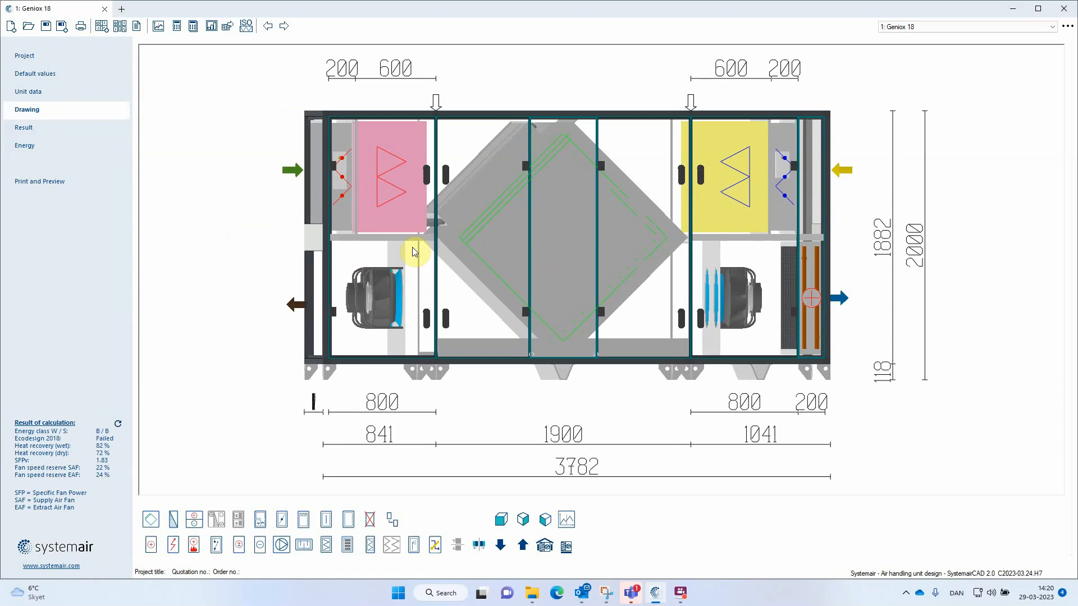
double_click(498, 197)
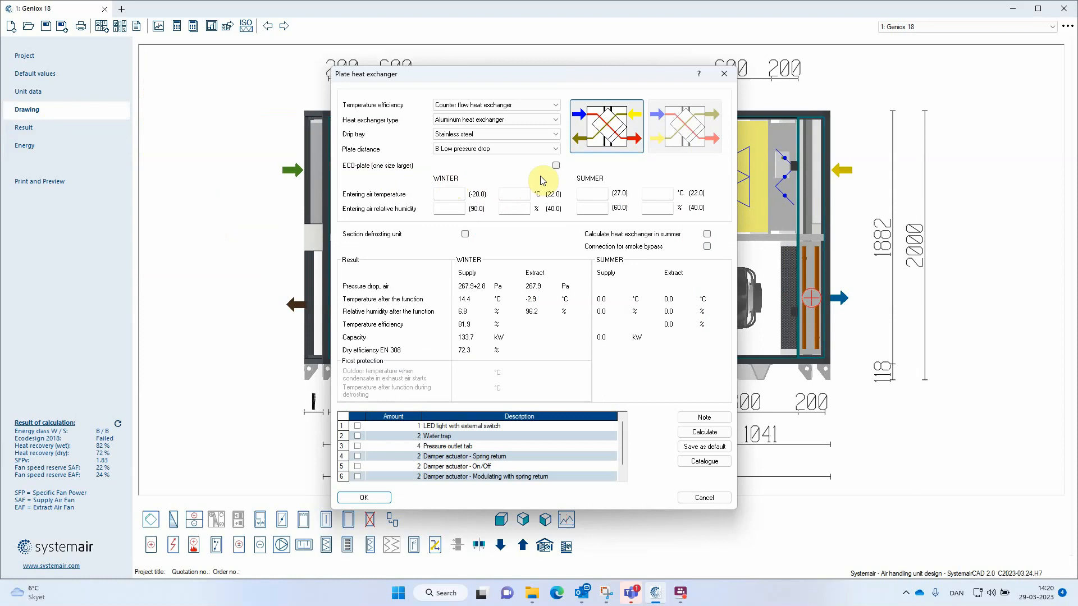
left_click(555, 167)
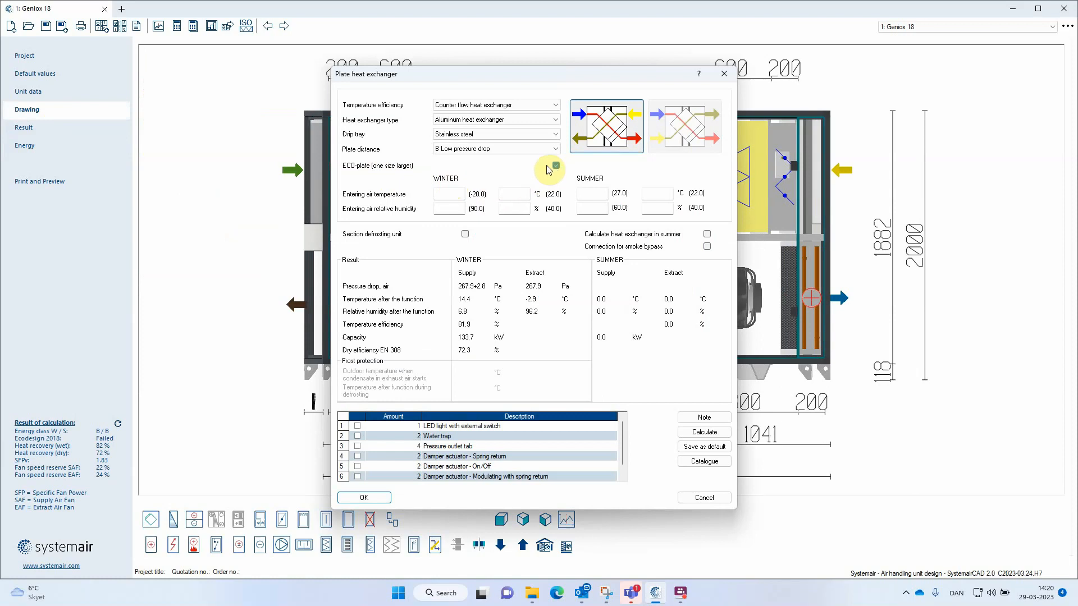
left_click(375, 499)
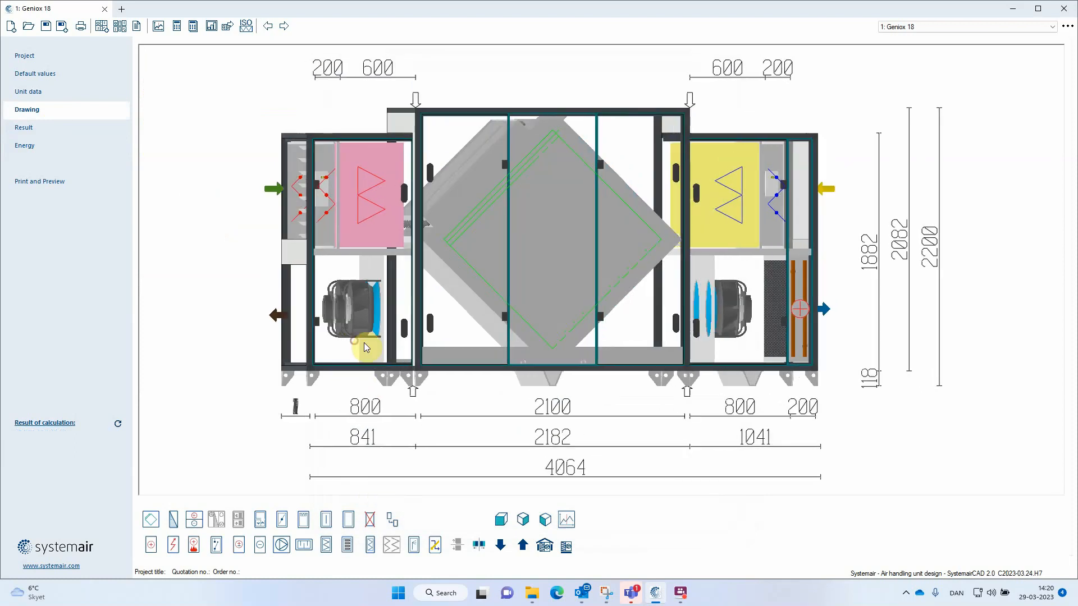
Step: Inspect the unit with the larger exchanger section in 3D, and check its Ecodesign and energy calculation results
mouse_move(363, 343)
left_mouse_down()
mouse_move(548, 356)
mouse_move(502, 321)
mouse_move(500, 372)
left_mouse_up()
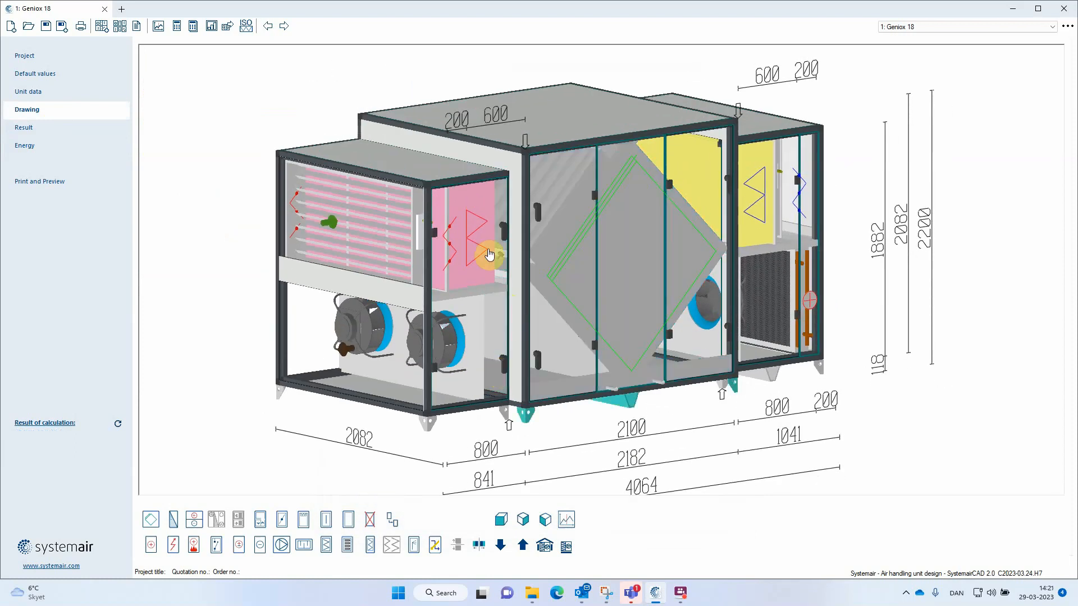
left_click_drag(566, 377, 565, 377)
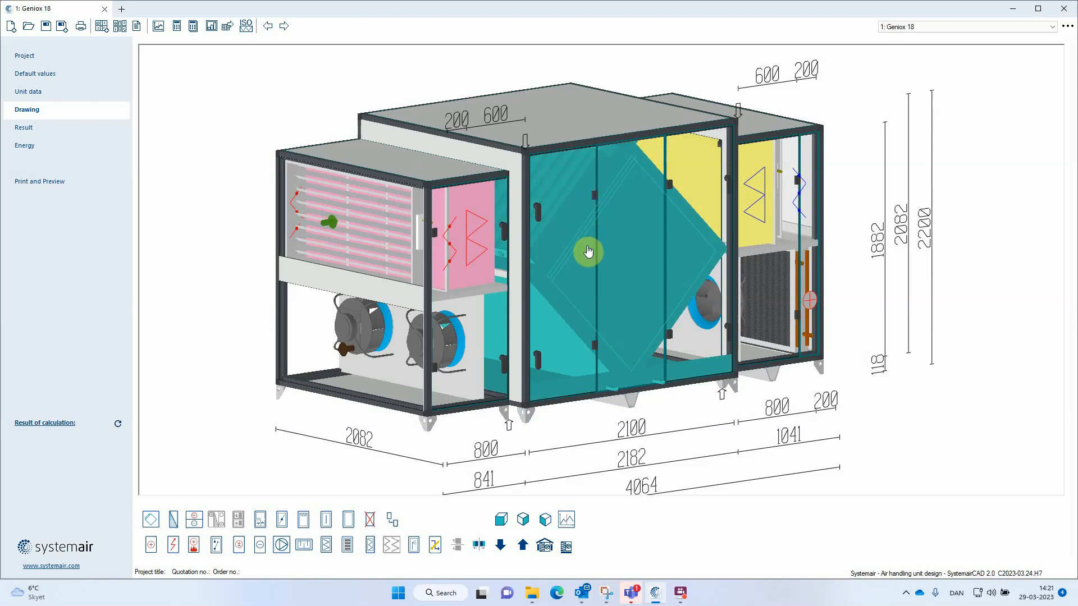
left_click_drag(588, 252, 561, 265)
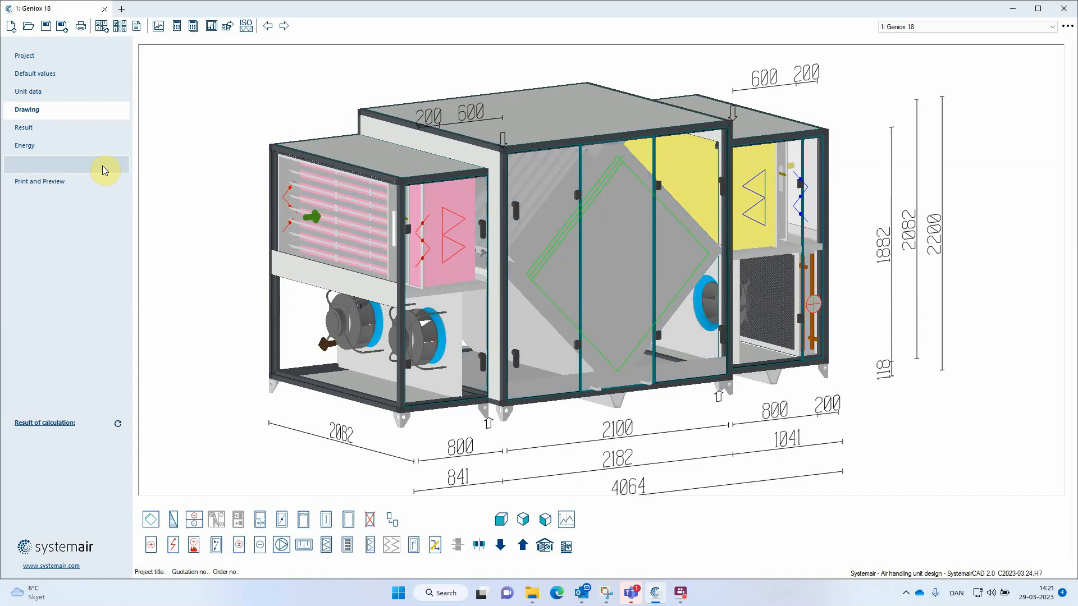
left_click(65, 146)
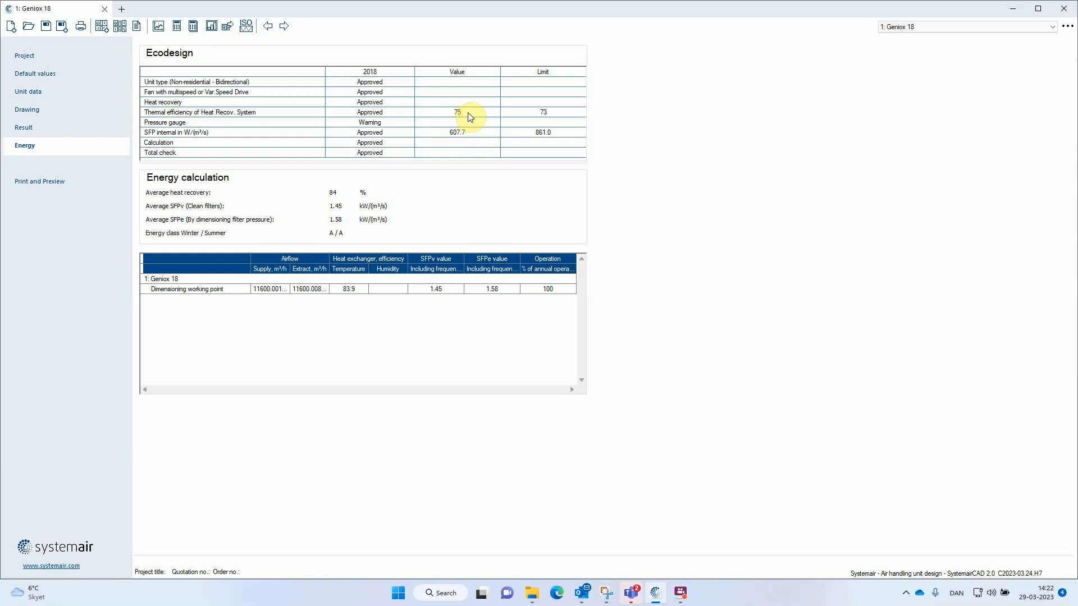
Step: Set the exchanger's plate distance to A High efficiency with the ECO-plate option off, and recalculate the Ecodesign energy results
left_click(29, 108)
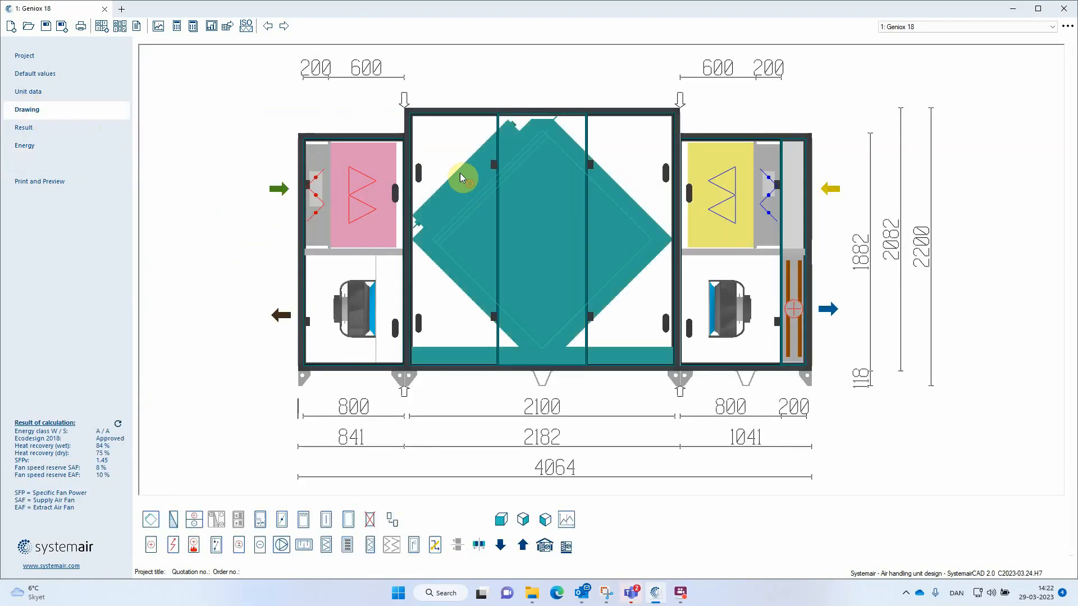
double_click(460, 178)
left_click(494, 149)
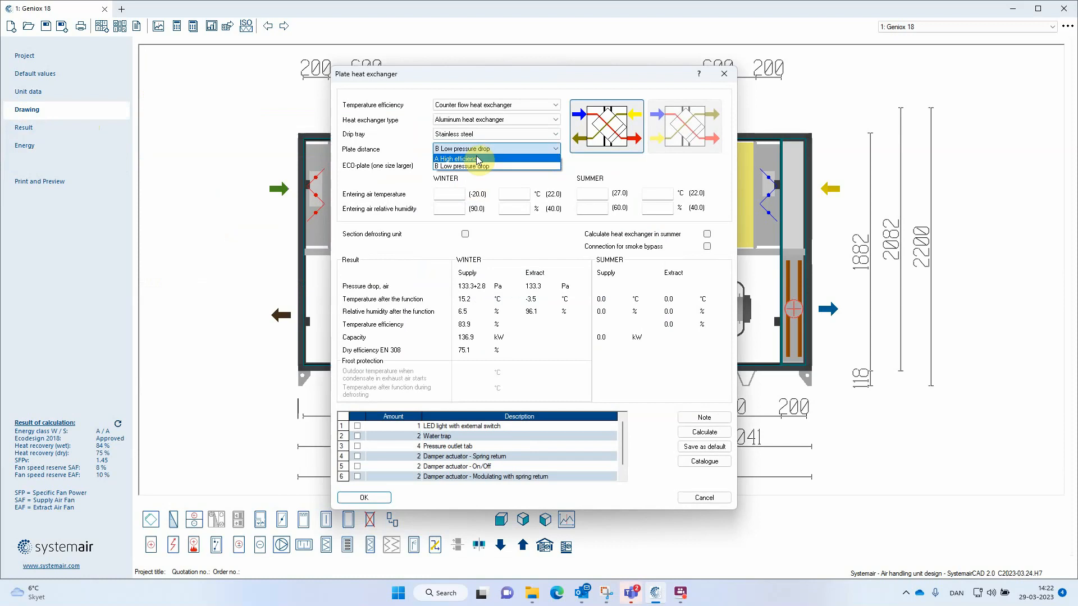
left_click(479, 159)
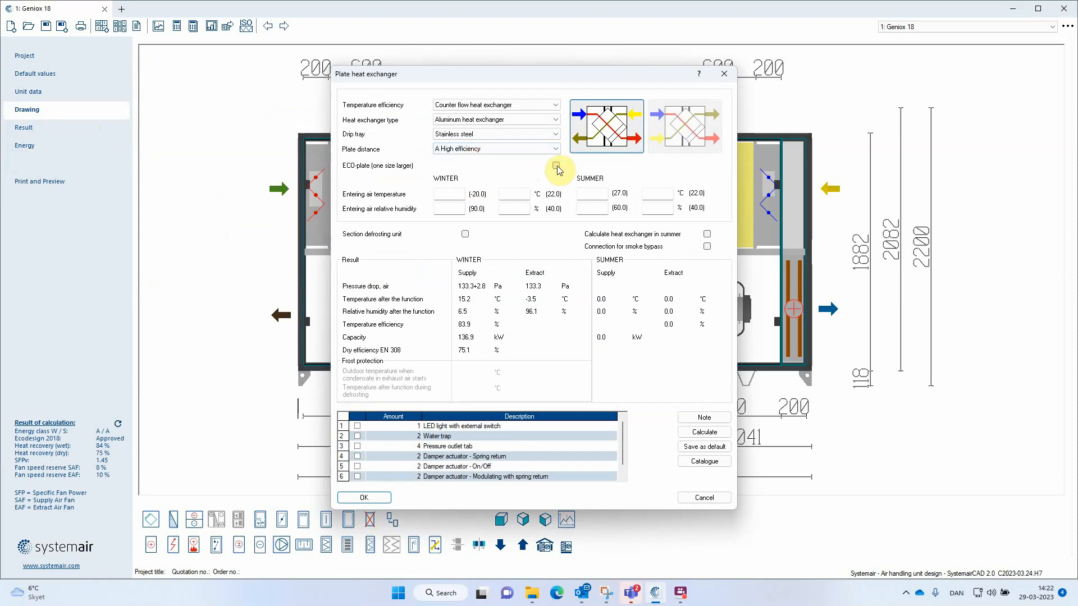
left_click(377, 497)
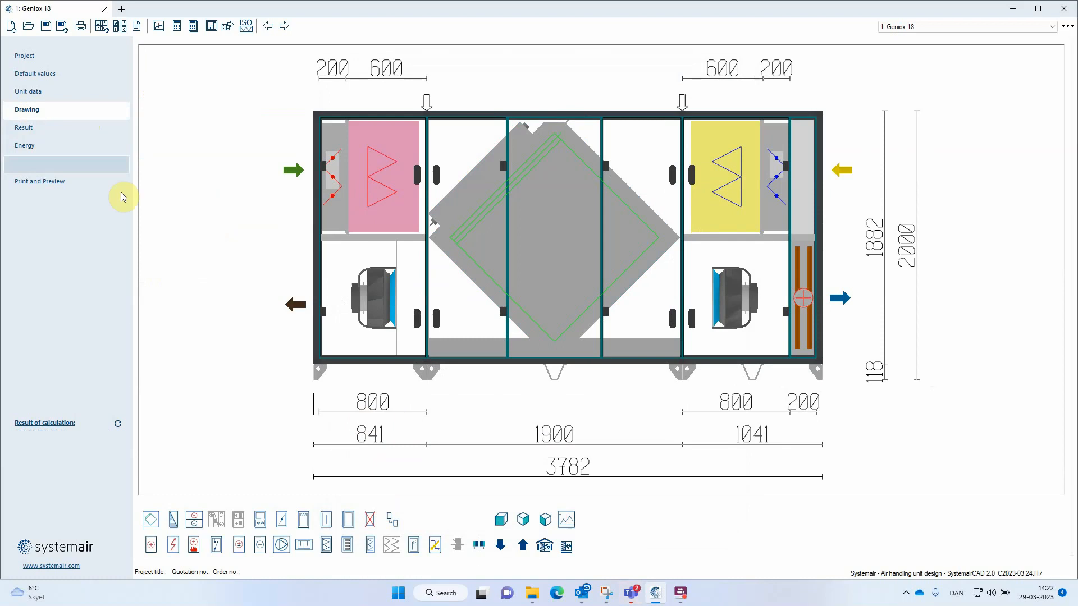
left_click(22, 145)
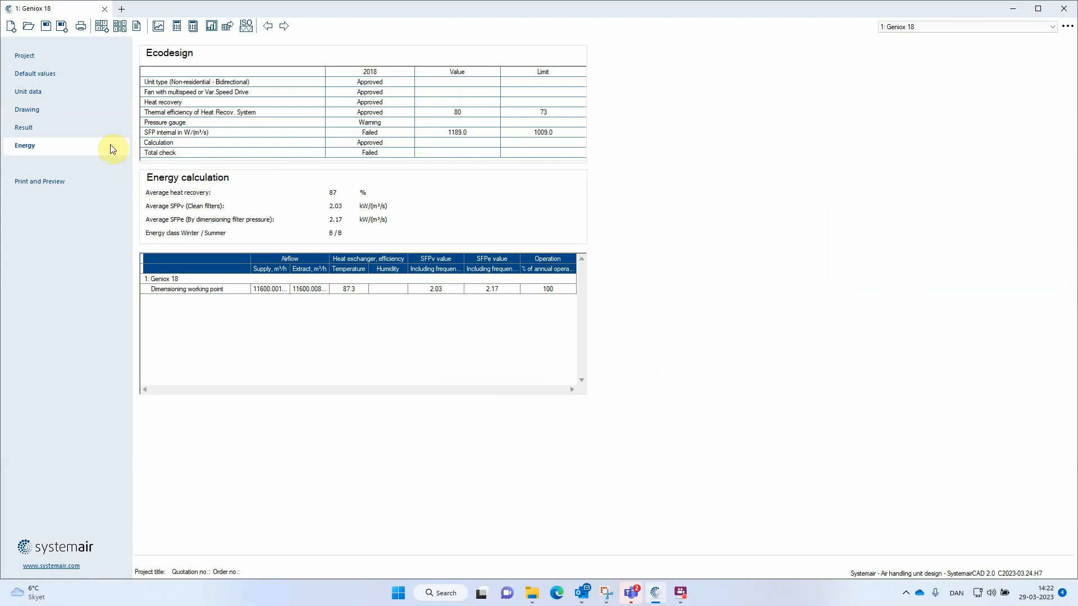
Step: Enable the ECO-plate option on the high-efficiency heat exchanger and recalculate the Ecodesign energy results
left_click(41, 114)
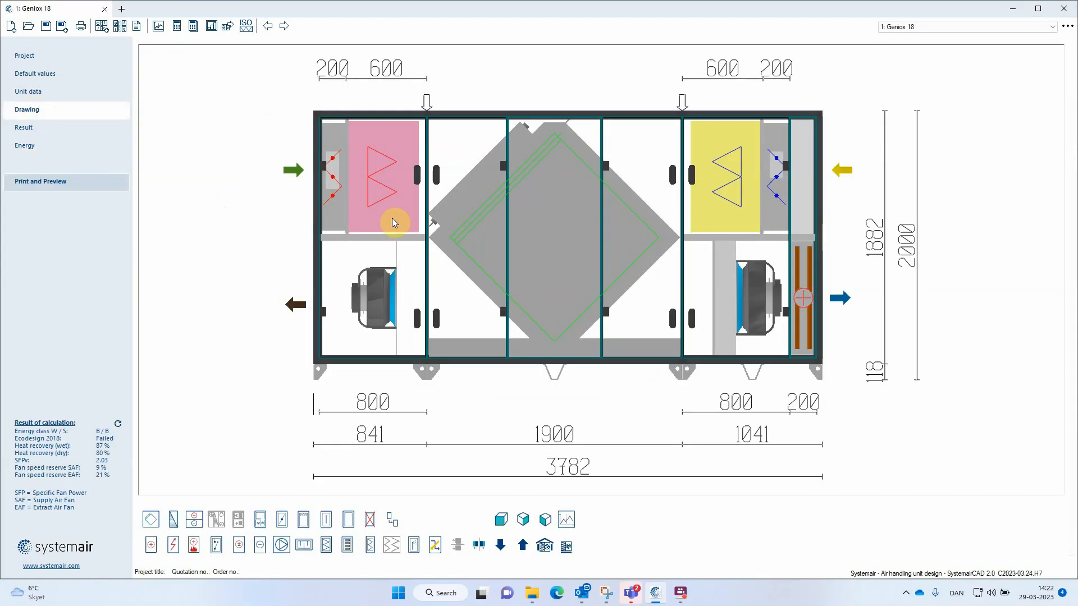
double_click(482, 199)
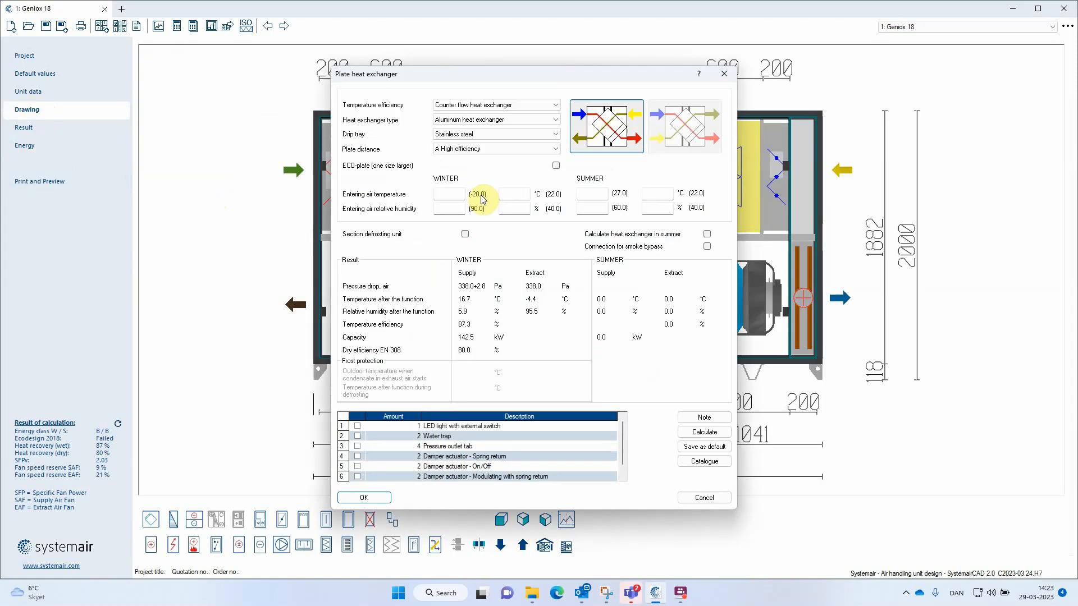
left_click(555, 165)
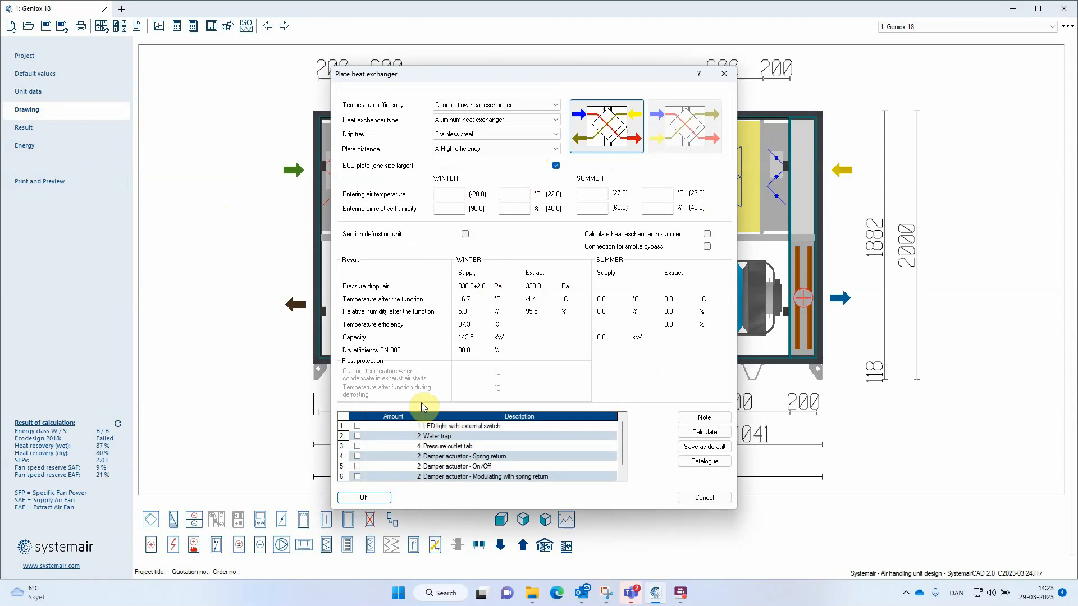
left_click(362, 497)
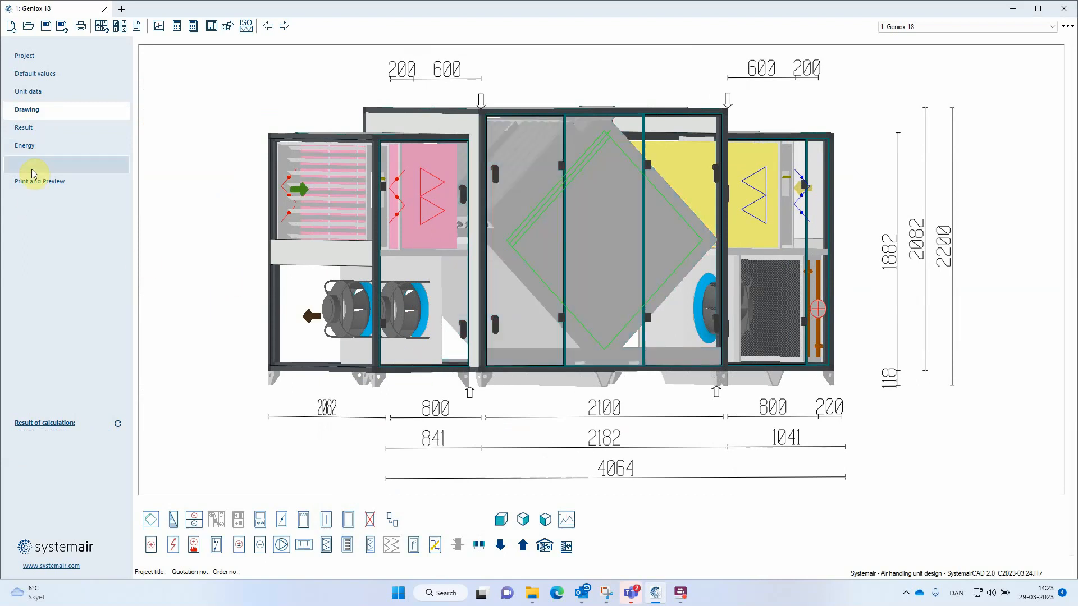
left_click(28, 146)
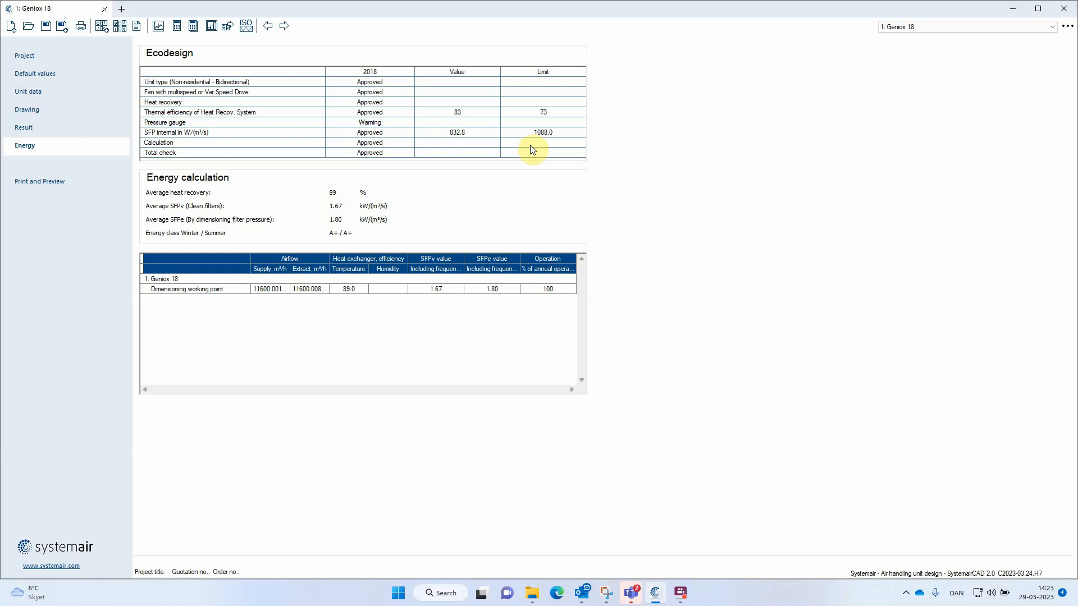
Step: Examine the unit drawing in 3D from an angle, focusing on the larger heat exchanger section between the filter and fan sections
left_click(33, 104)
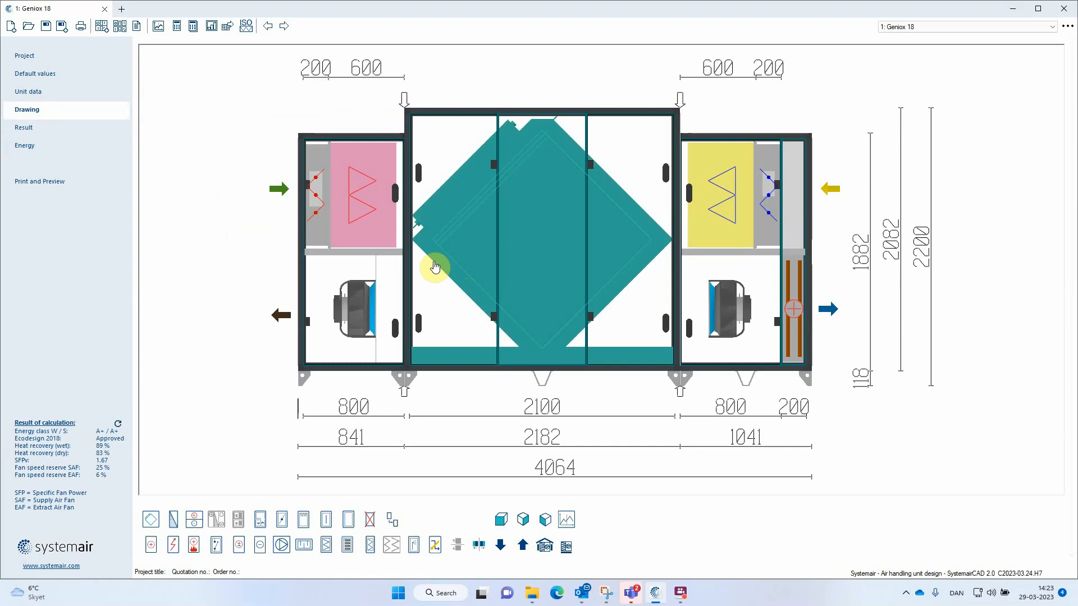
mouse_move(434, 262)
left_mouse_down()
mouse_move(479, 266)
mouse_move(459, 274)
left_mouse_up()
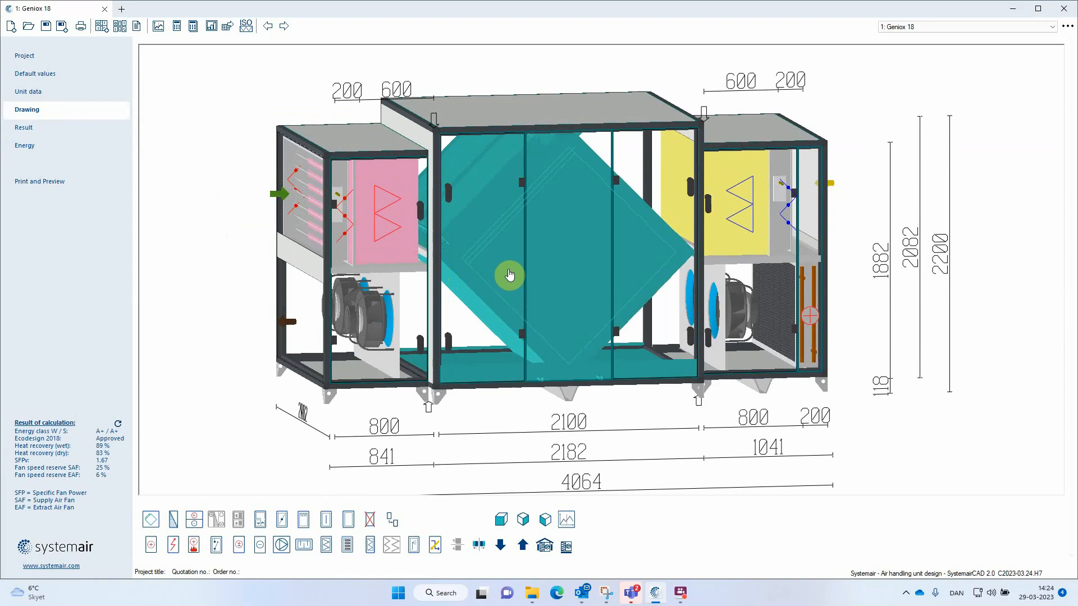
mouse_move(509, 275)
left_mouse_down()
mouse_move(477, 277)
mouse_move(457, 314)
mouse_move(434, 281)
left_mouse_up()
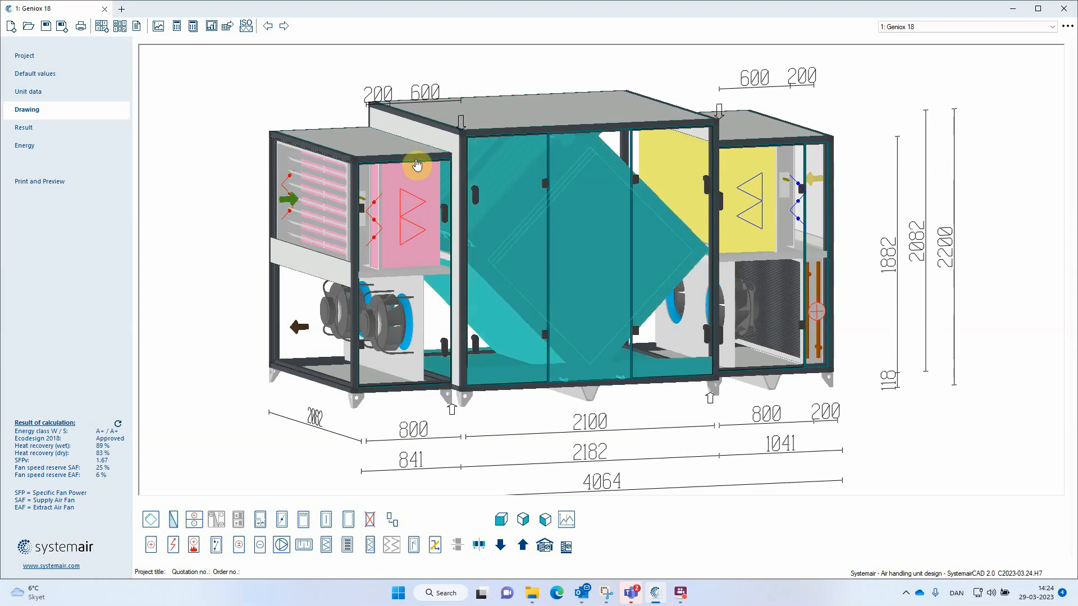
left_click(522, 287)
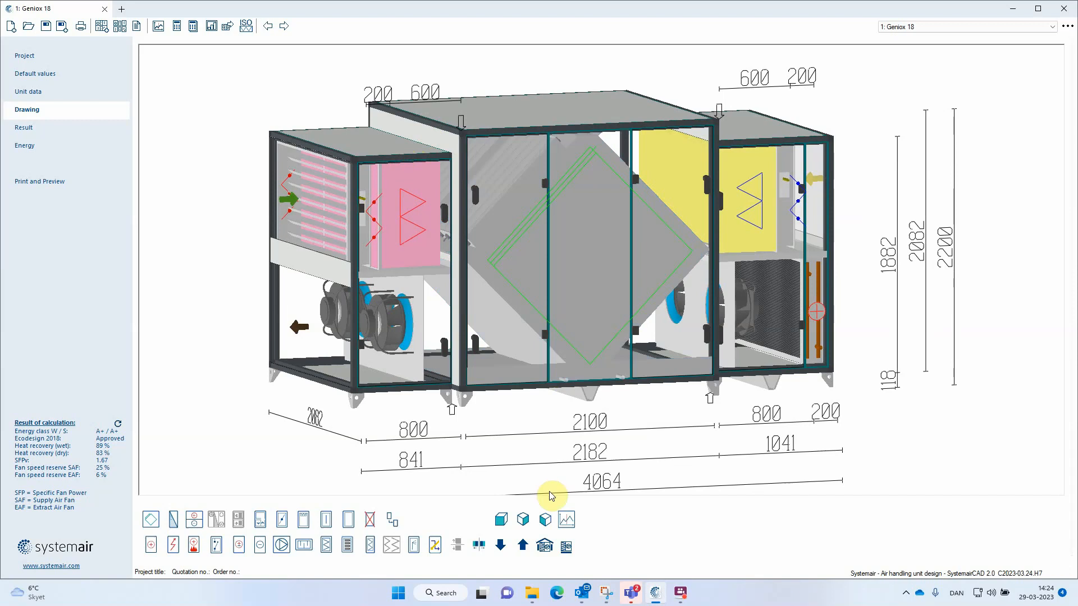
Step: Make the unit a roof unit with a polyvinyl chloride roof, and view the roof in the 3D drawing
left_click(544, 545)
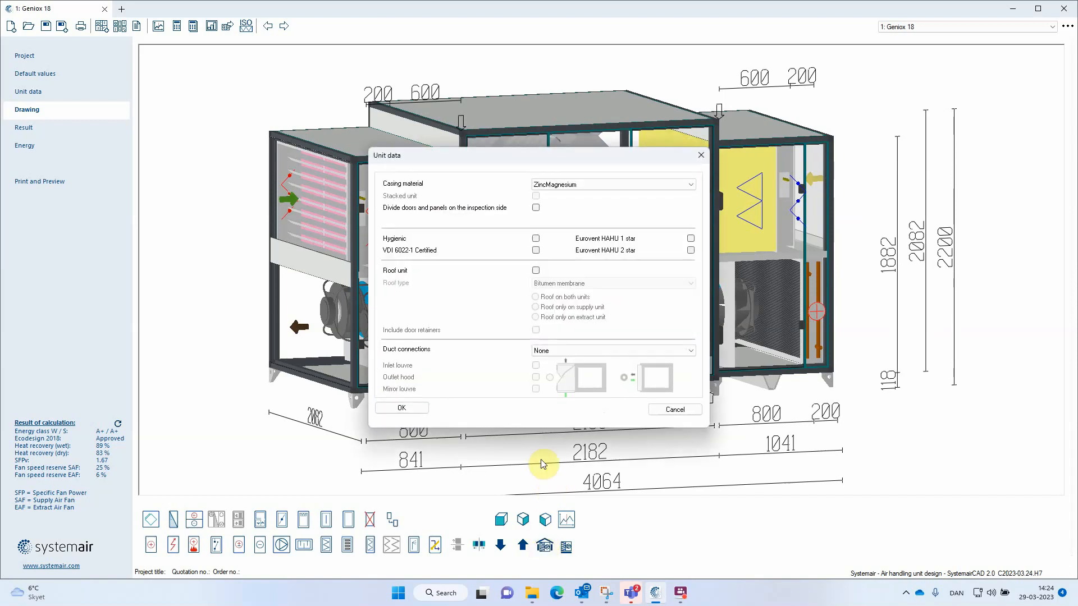
left_click(535, 271)
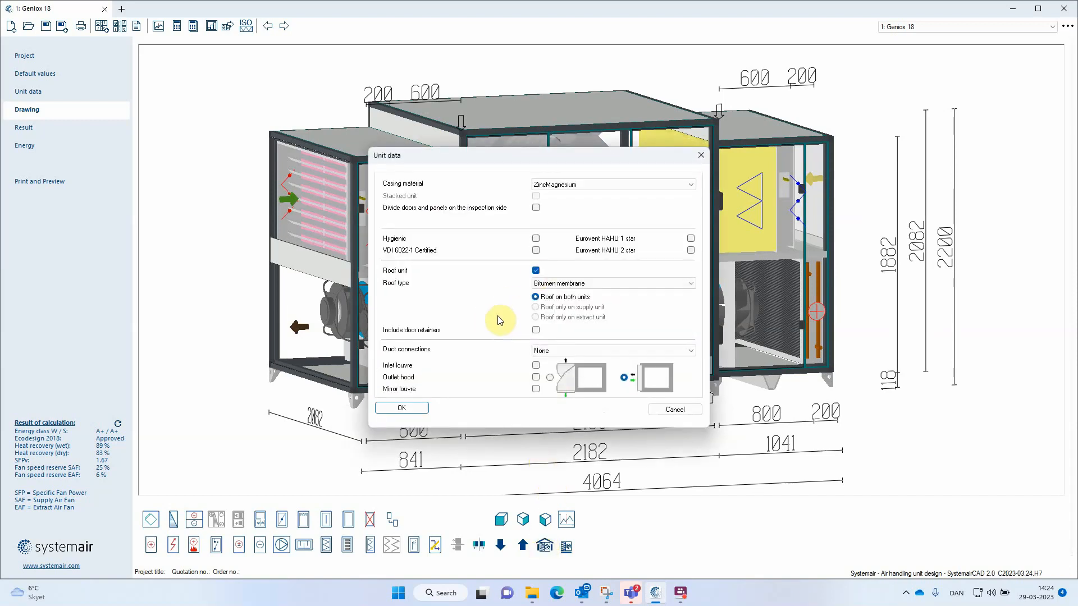
left_click(609, 284)
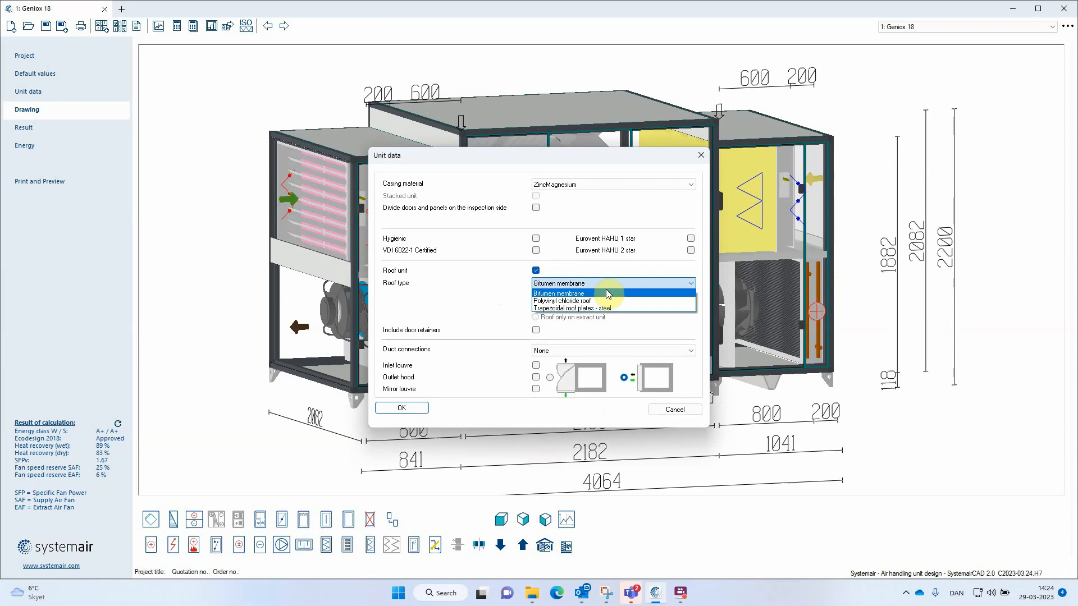
left_click(606, 295)
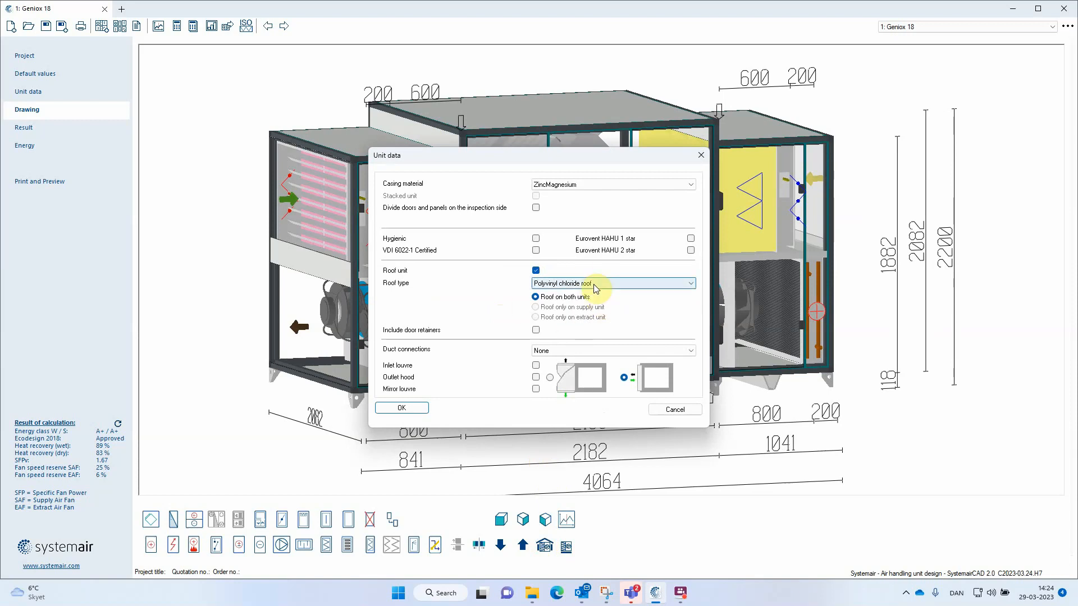
left_click(422, 410)
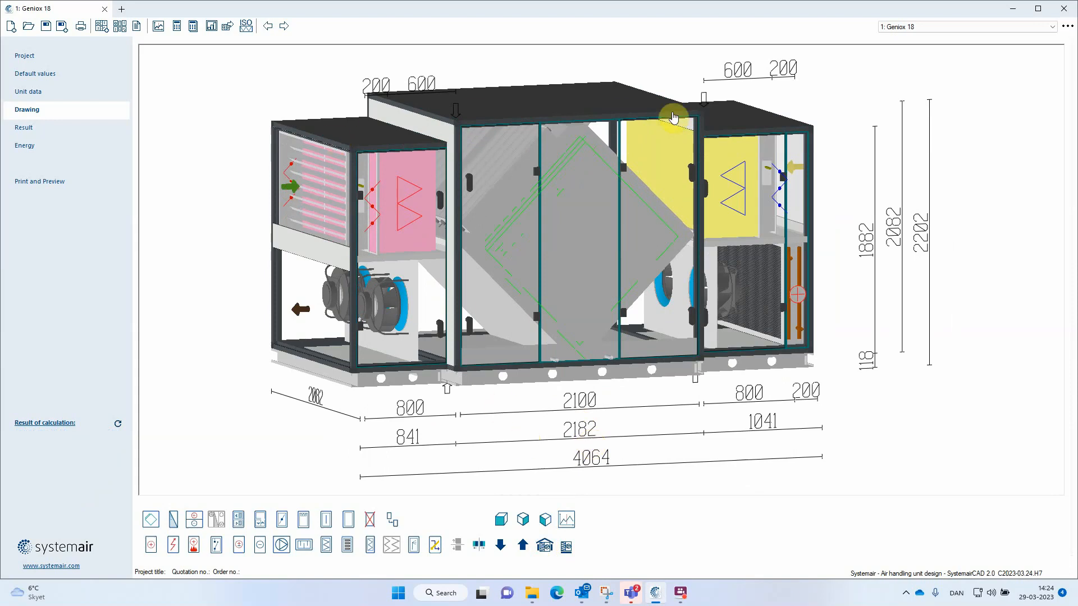
left_click(477, 322)
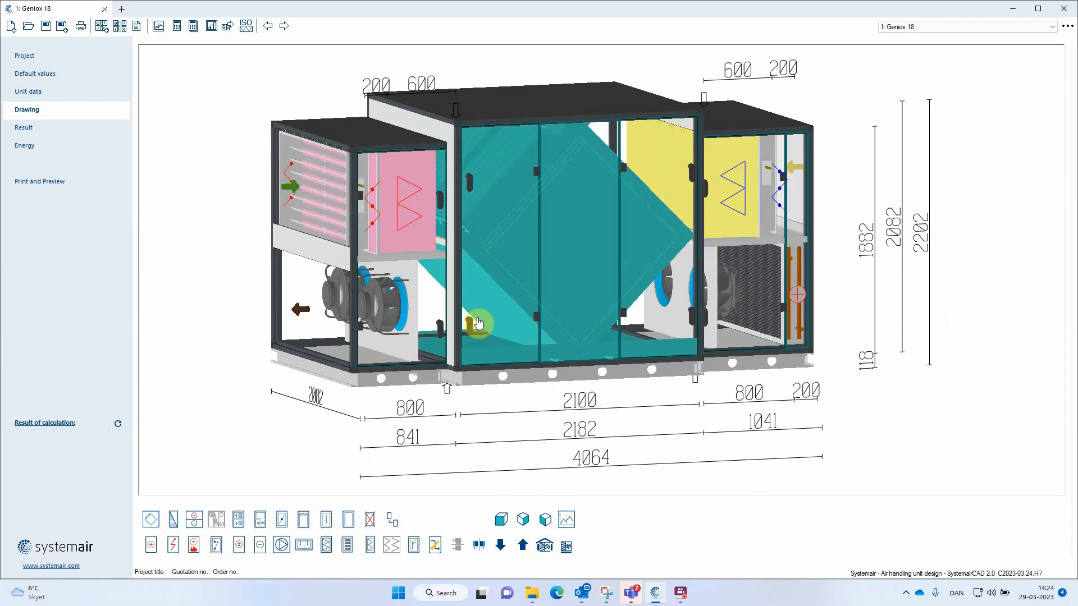
left_click_drag(472, 320, 493, 318)
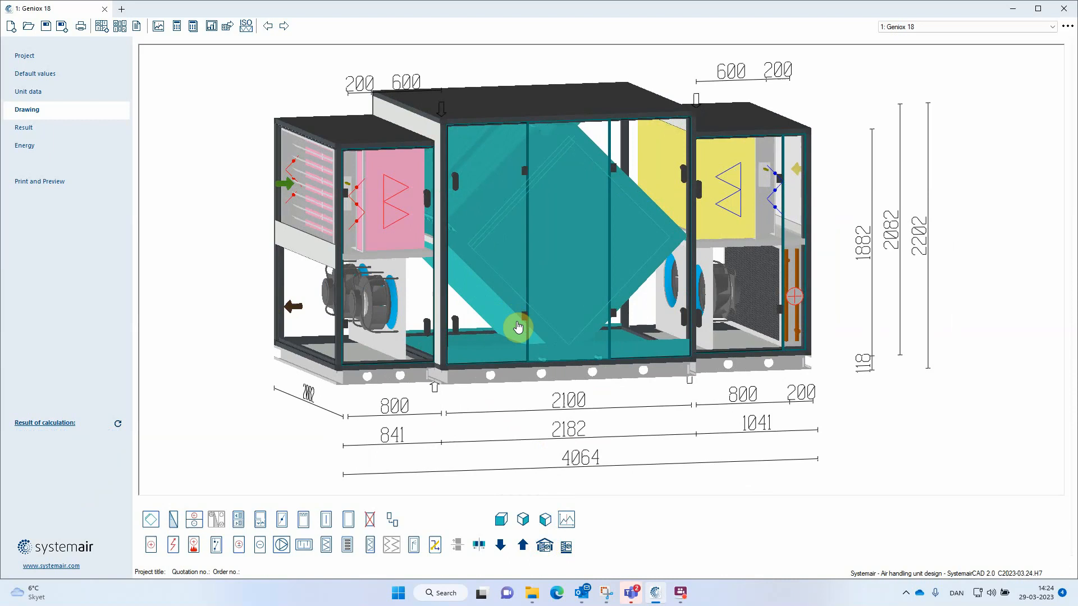
left_click(517, 327)
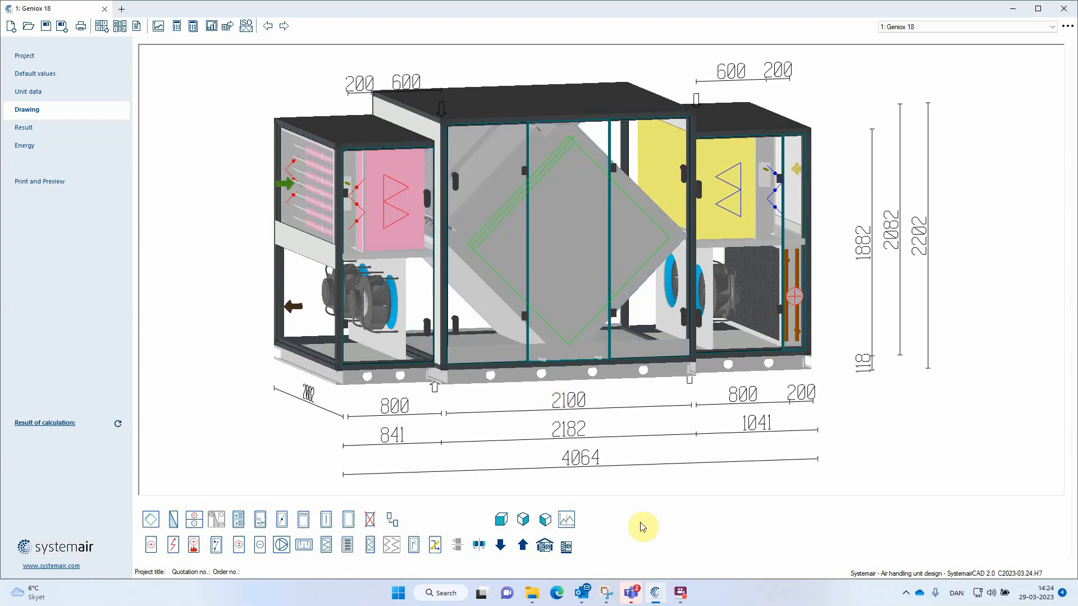
Step: Add an inlet louvre and an outlet hood with the angled hood arrangement, and view them on the unit's outdoor end
left_click(544, 546)
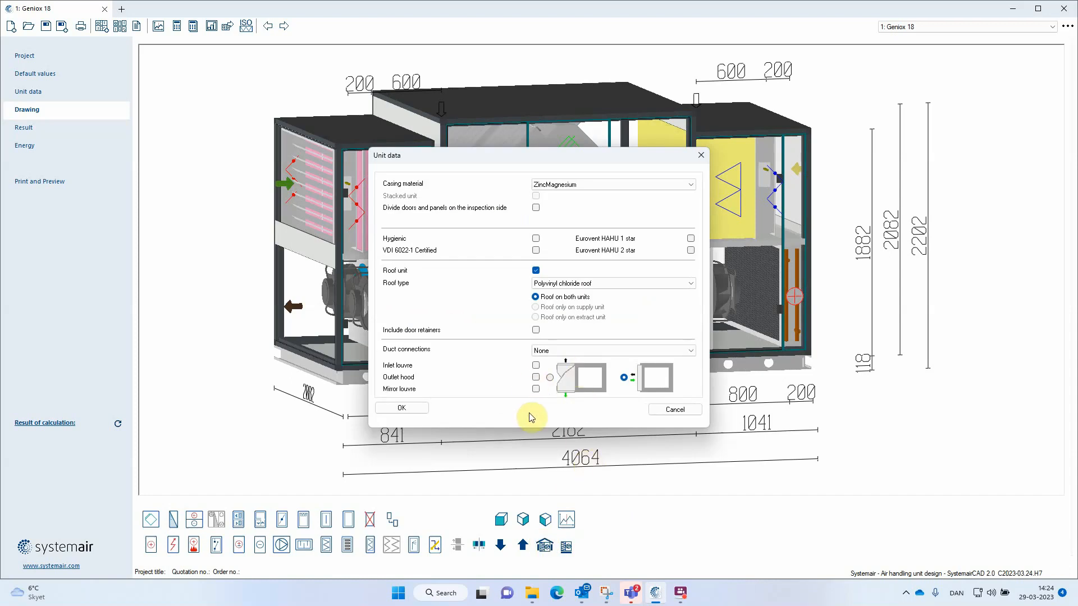
left_click(536, 365)
left_click(535, 377)
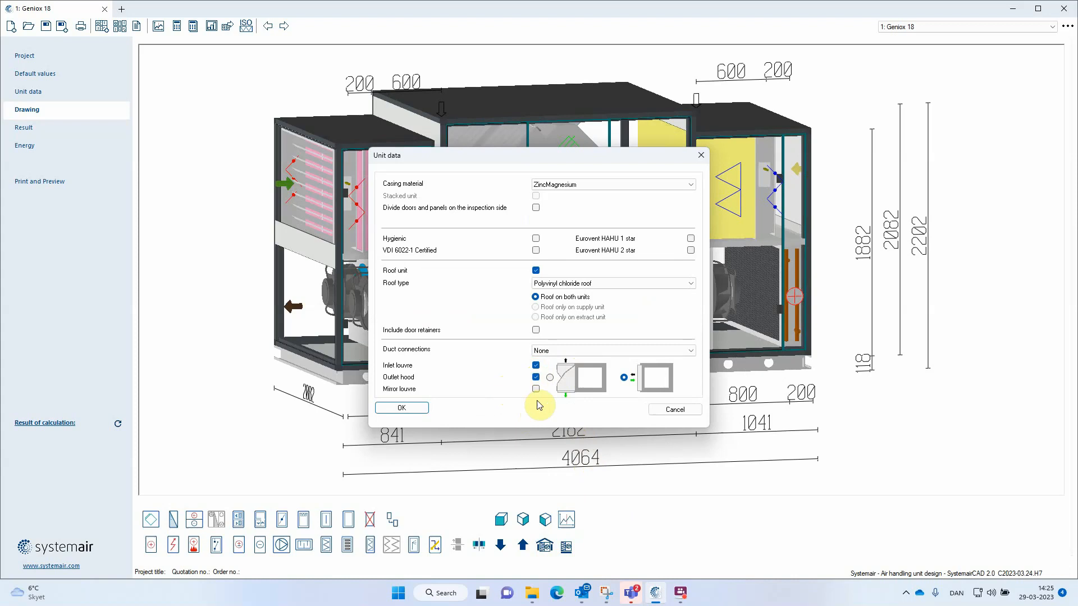
left_click(550, 378)
left_click(414, 408)
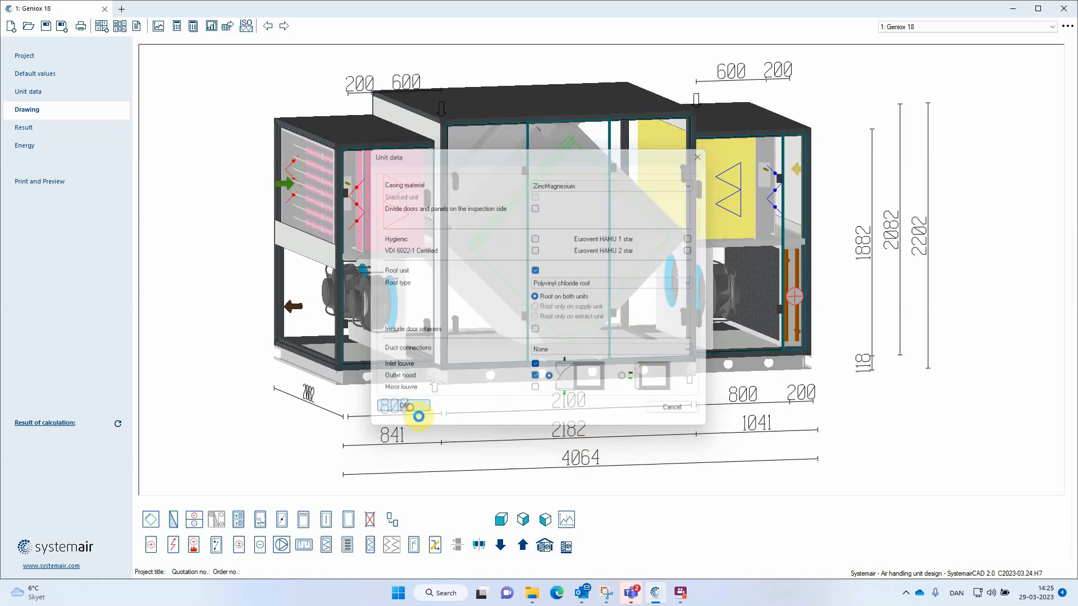
mouse_move(373, 373)
left_mouse_down()
mouse_move(344, 378)
mouse_move(337, 366)
mouse_move(520, 380)
left_mouse_up()
left_click(520, 380)
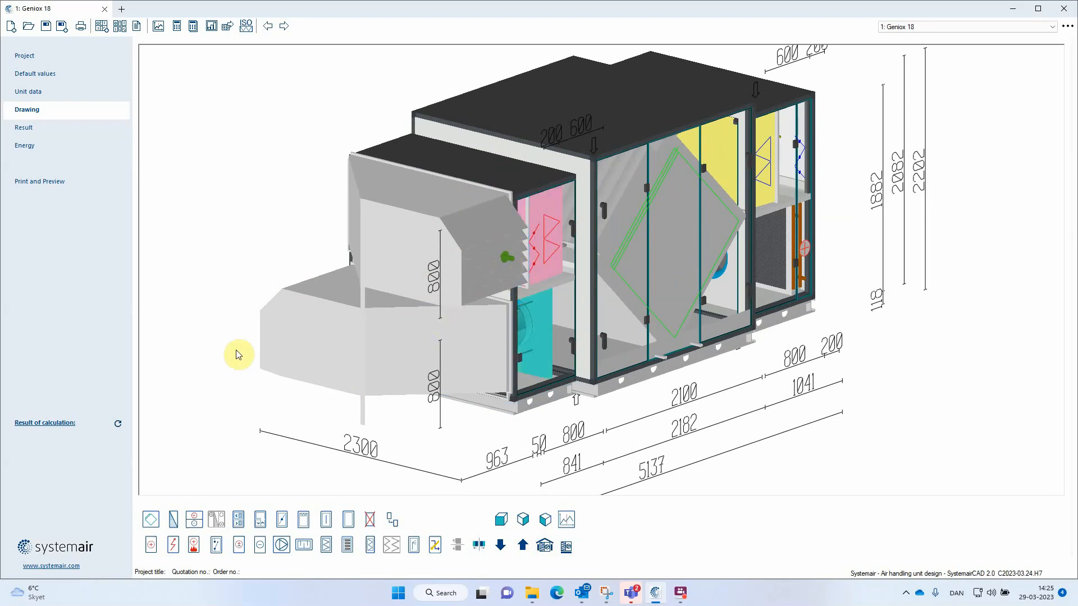
left_click_drag(469, 332, 384, 329)
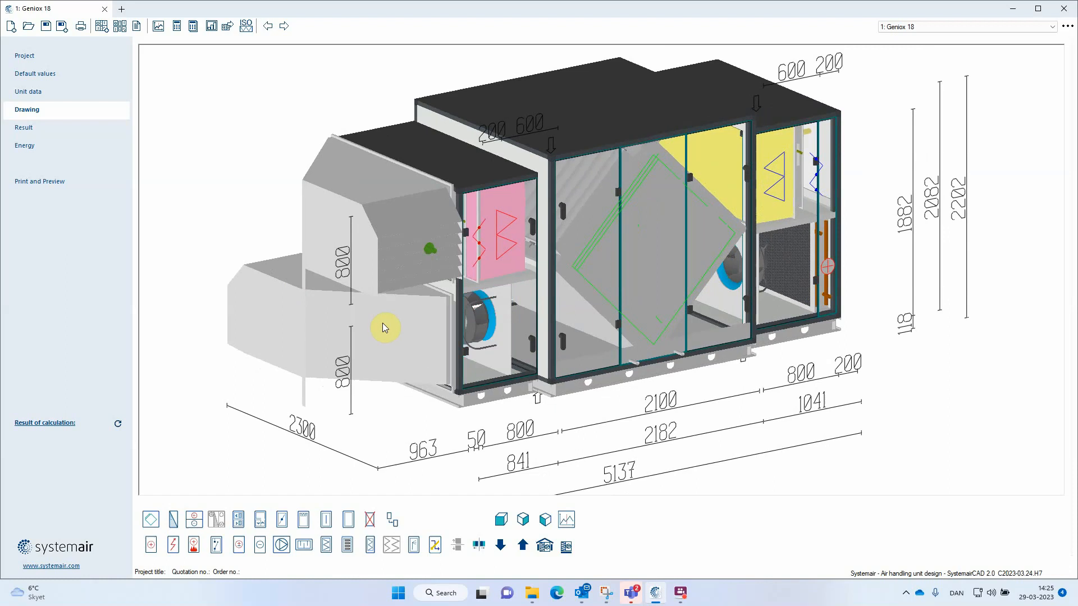
Step: Mirror the louvre arrangement in the unit data and check the swapped hoods in the 3D drawing
left_click(543, 546)
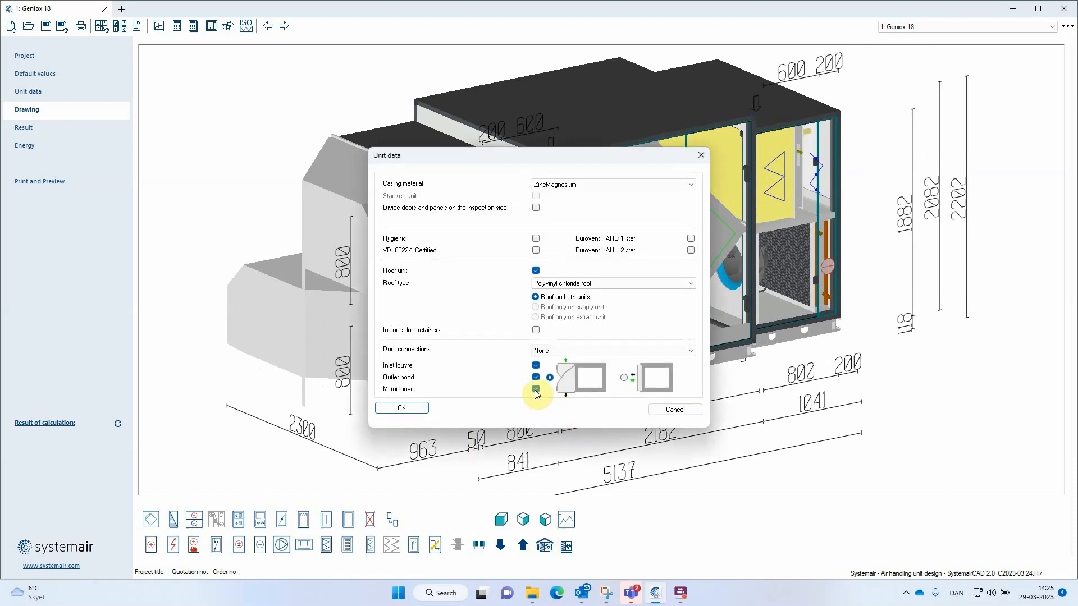
left_click(409, 408)
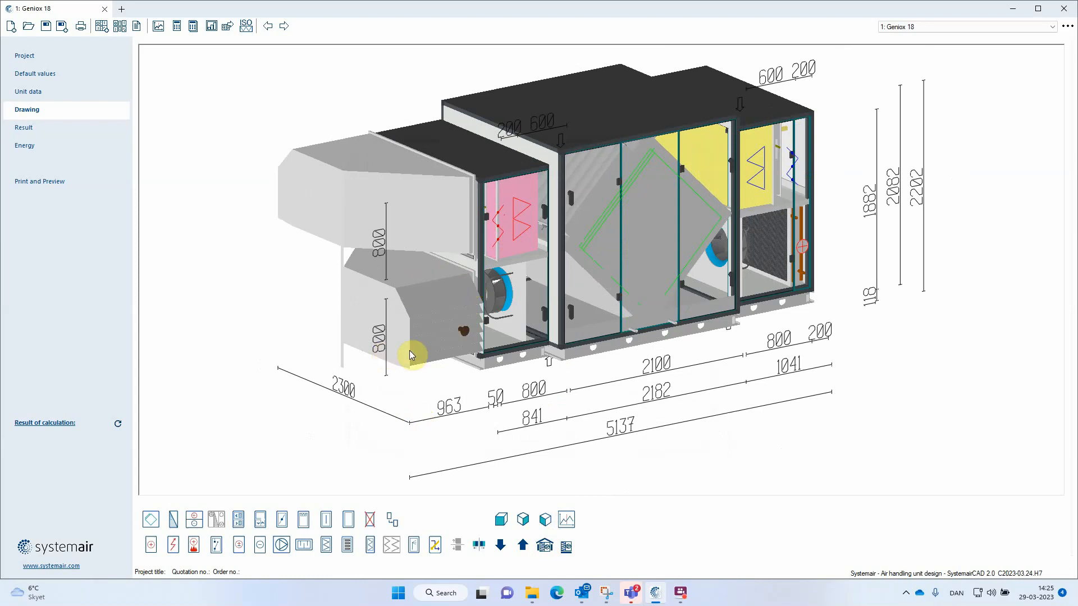
left_click_drag(608, 352, 517, 359)
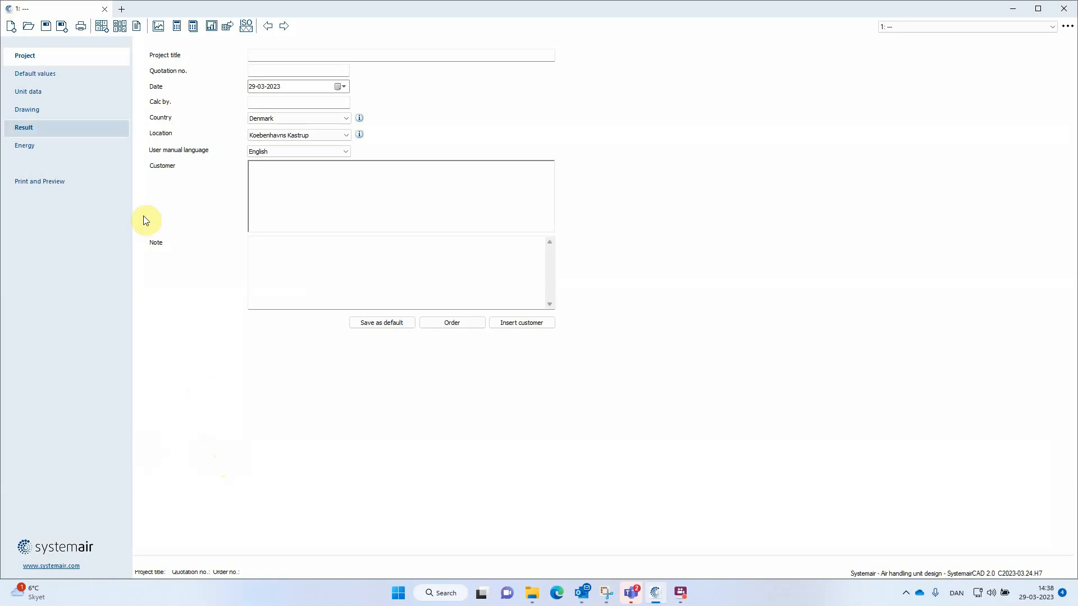
Step: Create a Geniox size 18 unit with a rotary heat exchanger, the basic heating layout and 10000 m³/h airflow
left_click(102, 26)
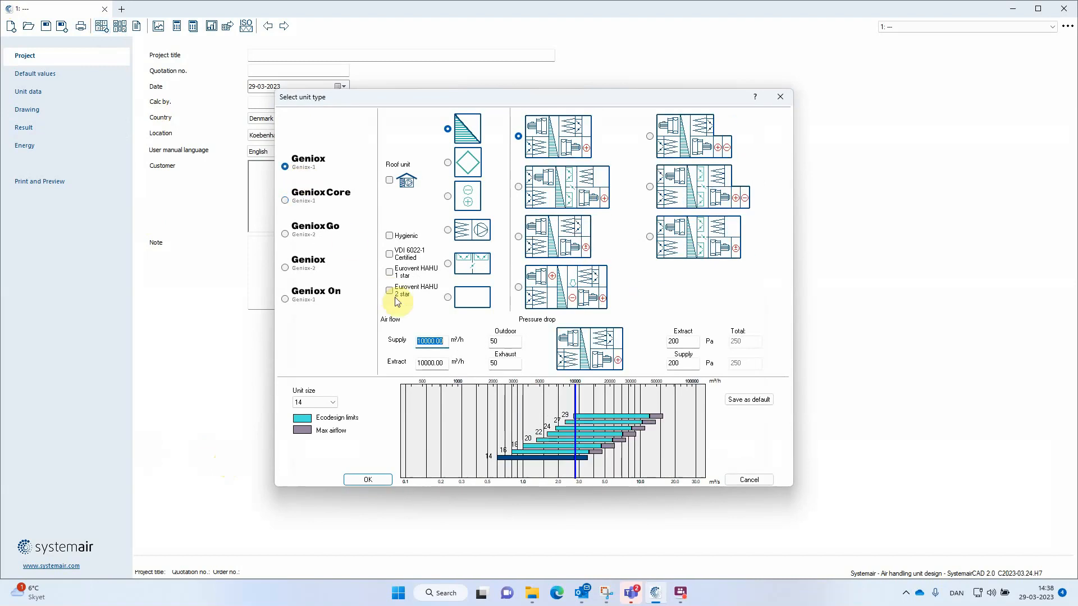
left_click(554, 142)
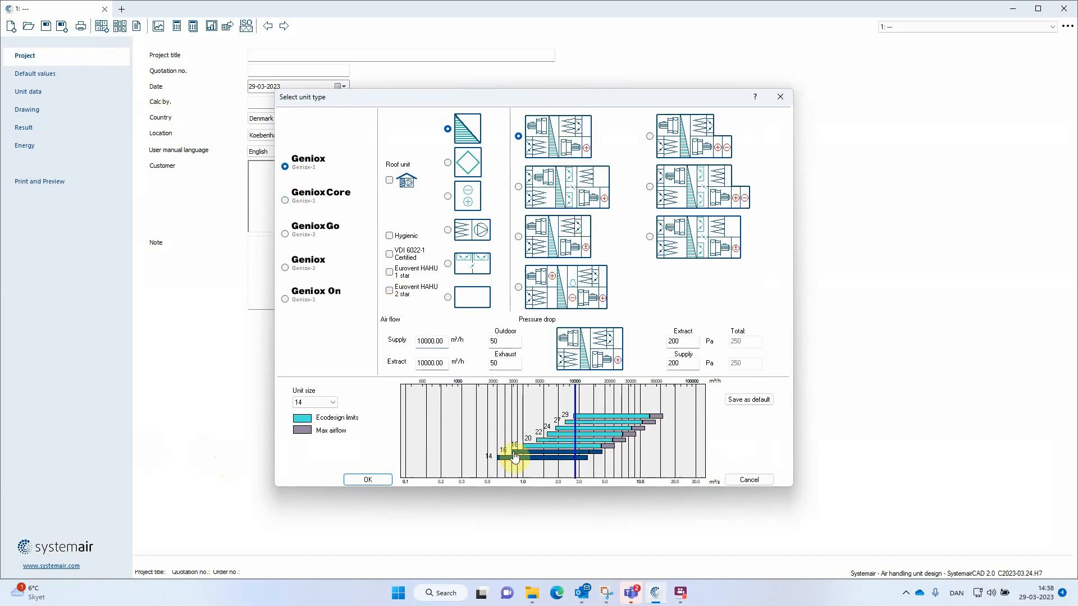
left_click(525, 447)
left_click(375, 480)
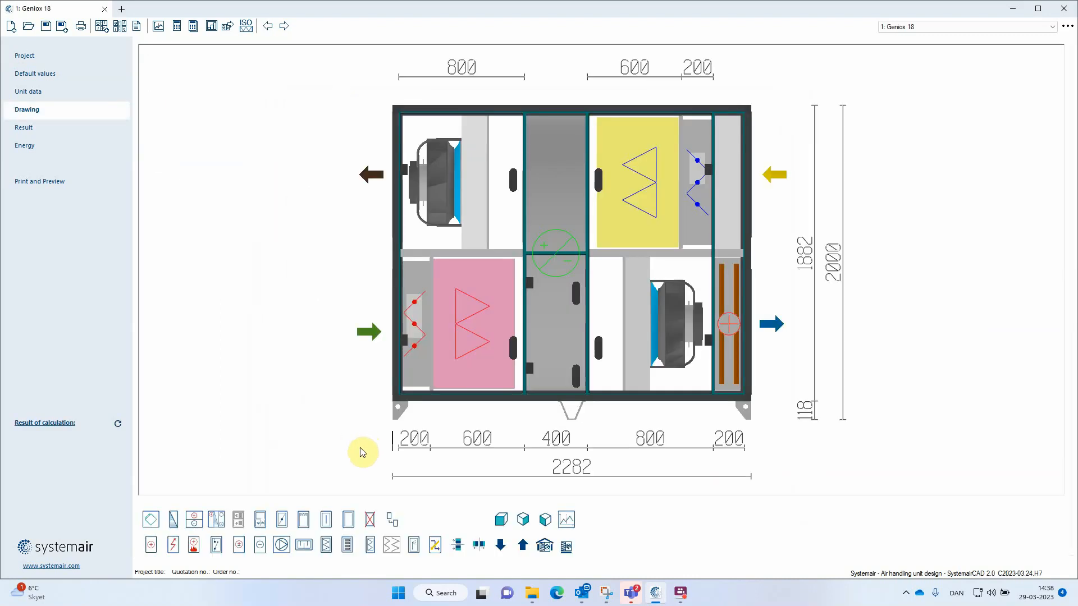
Step: Try to insert a separate panel filter between the supply damper and the bag filter, then delete it
left_click(372, 543)
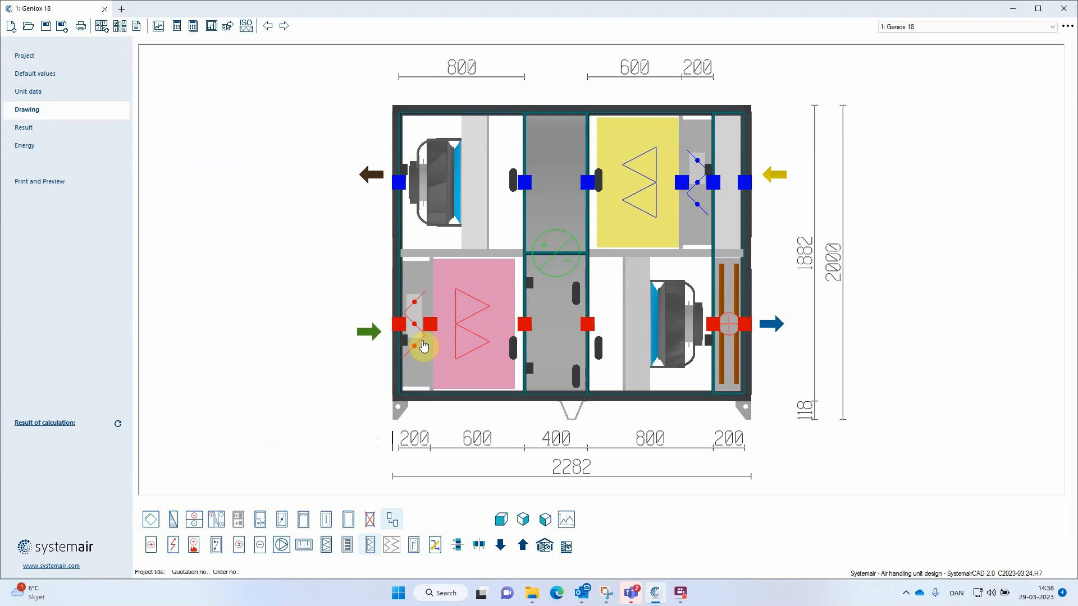
left_click(430, 324)
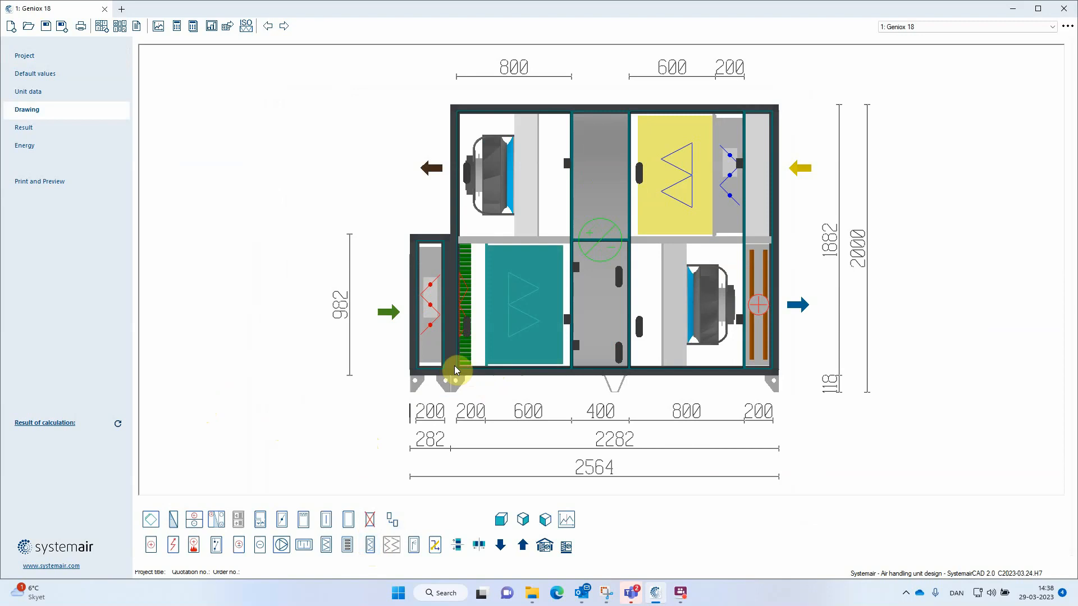
right_click(465, 297)
left_click(491, 331)
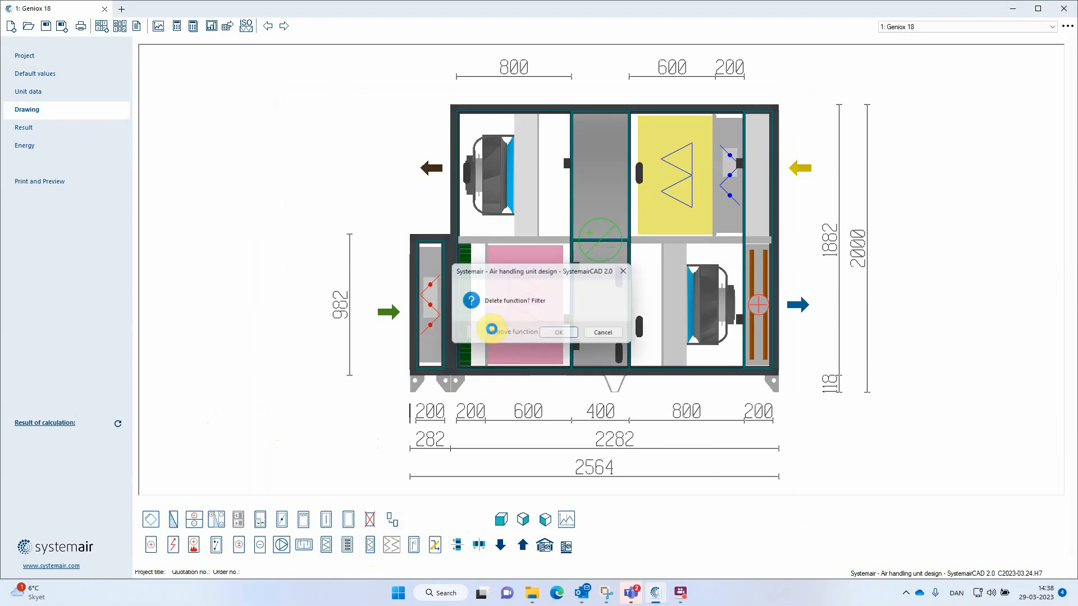
left_click(550, 336)
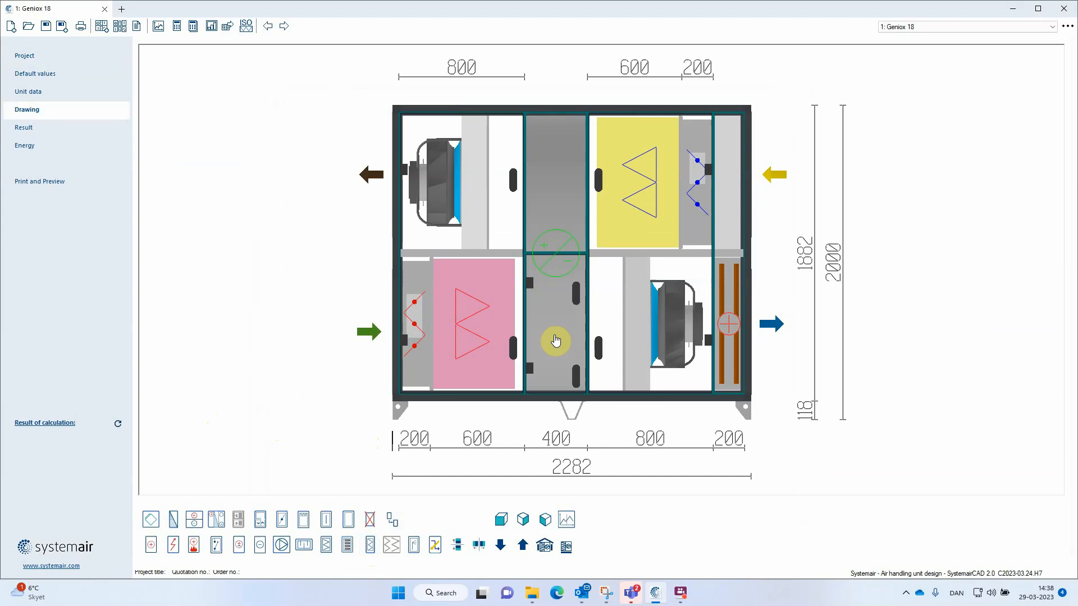
Step: Add a G4 - Coarse 65% panel filter before the supply bag filter through the filter's own settings
double_click(474, 336)
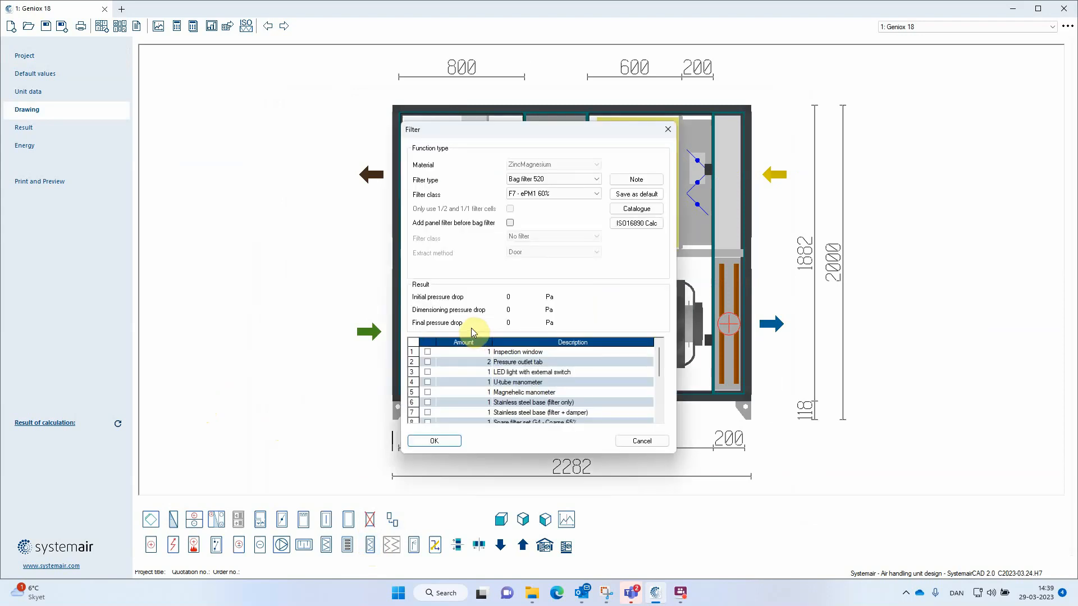
left_click(509, 223)
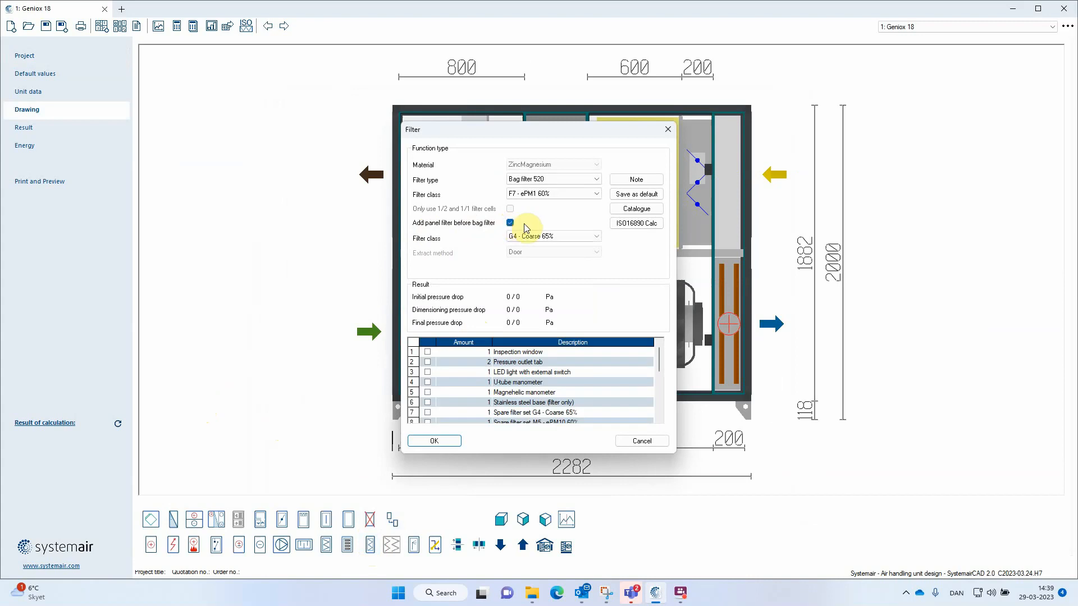
left_click(530, 236)
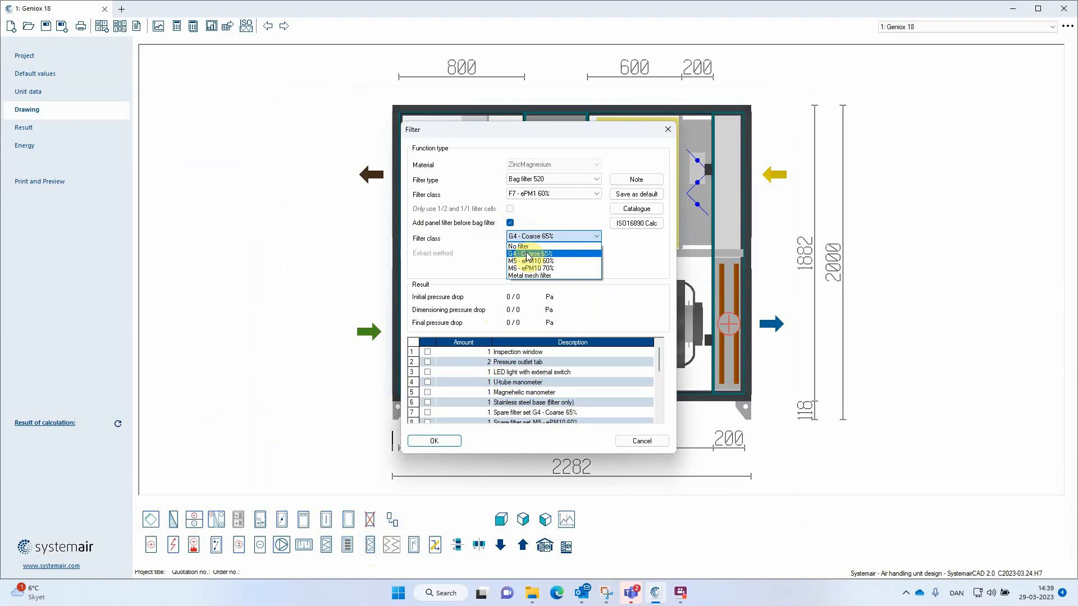
left_click(527, 255)
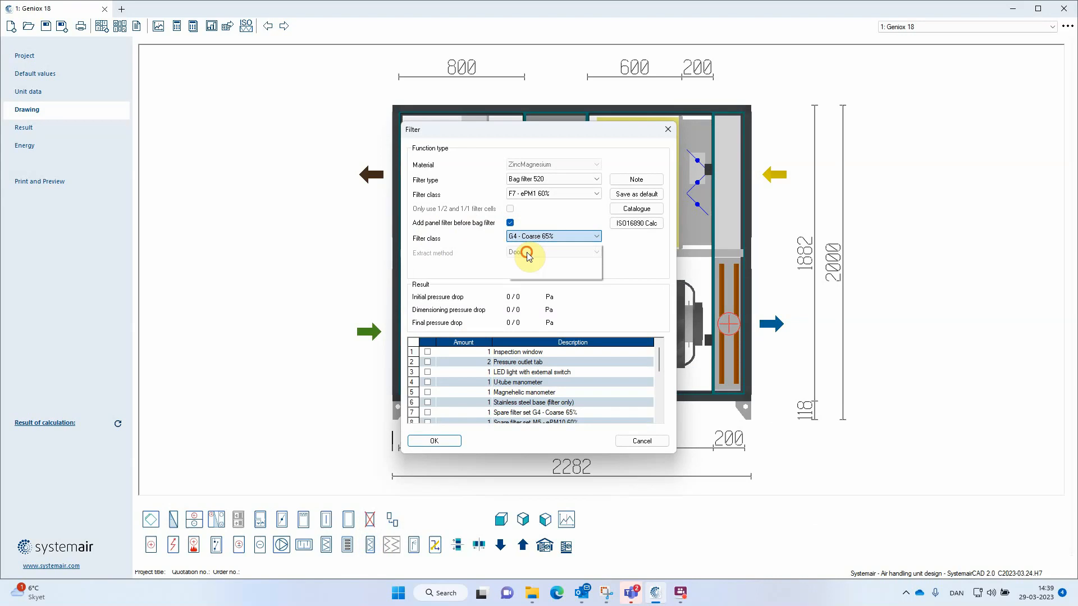
left_click(434, 441)
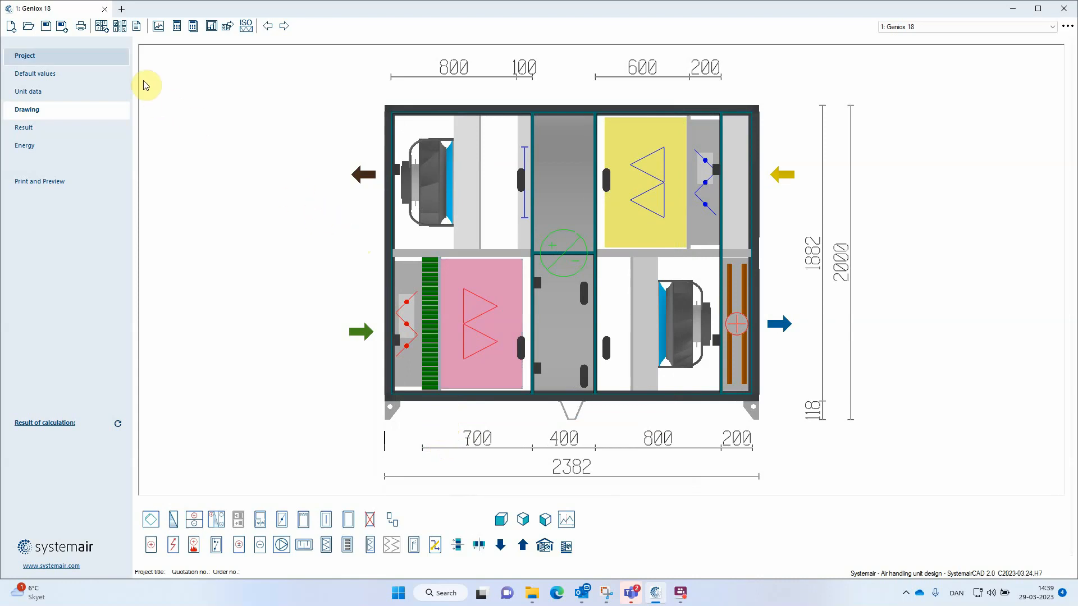
Step: Create a second Geniox unit, size 27, with 20000 m³/h airflow, a rotary exchanger and the extended layout with heating and cooling coils
left_click(102, 25)
left_click(316, 137)
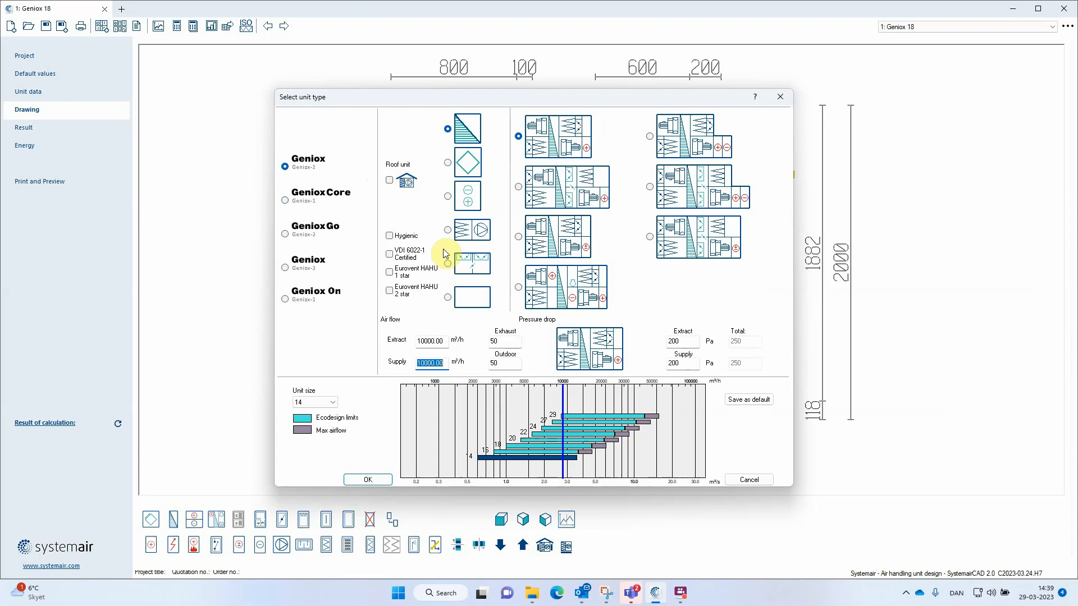
type("200")
key("Tab")
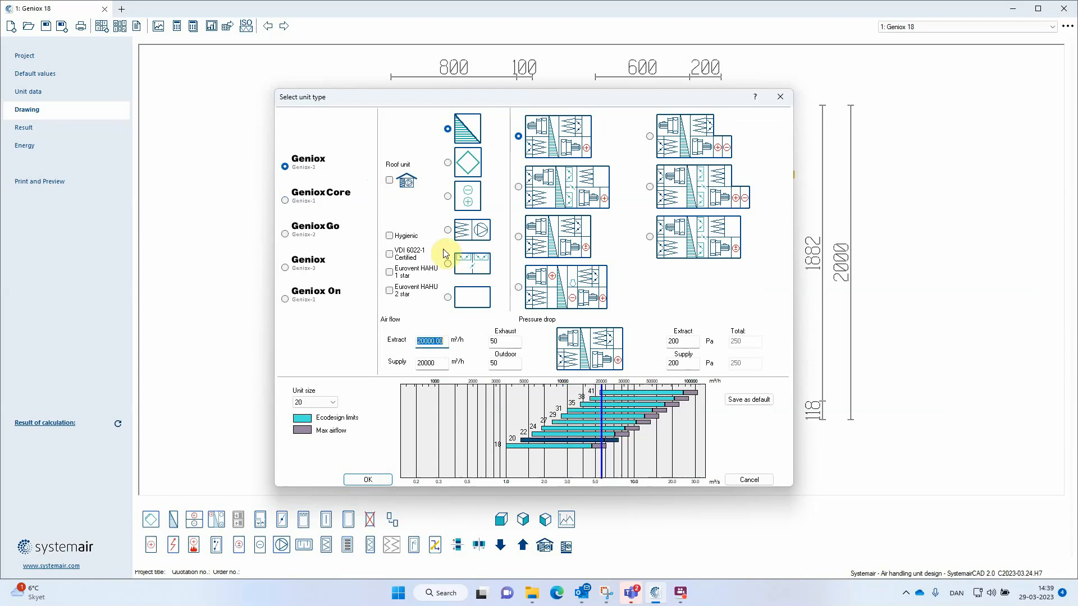
left_click(568, 424)
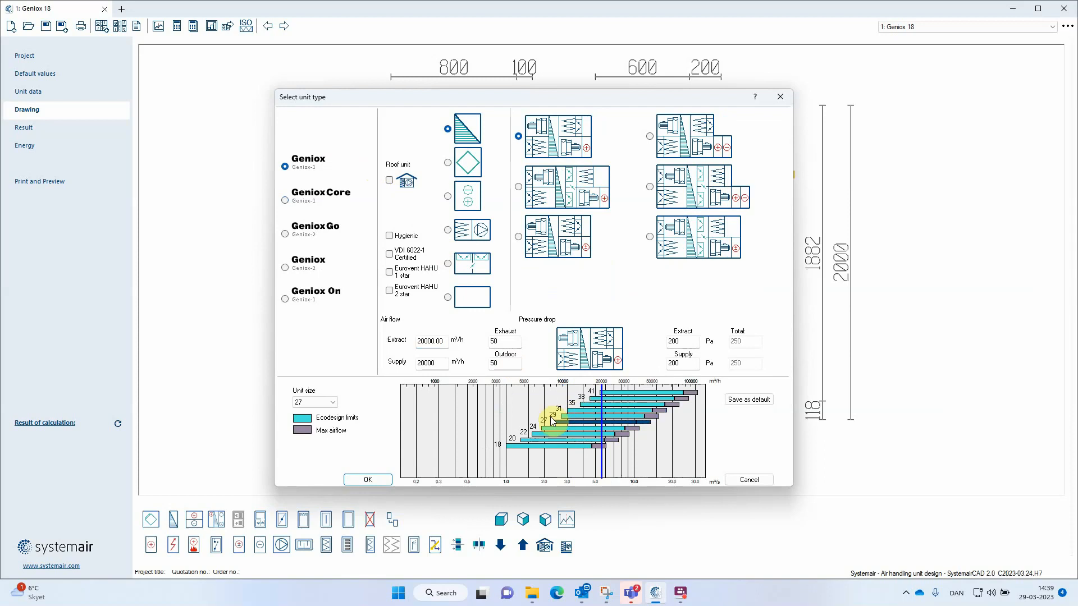
left_click(696, 126)
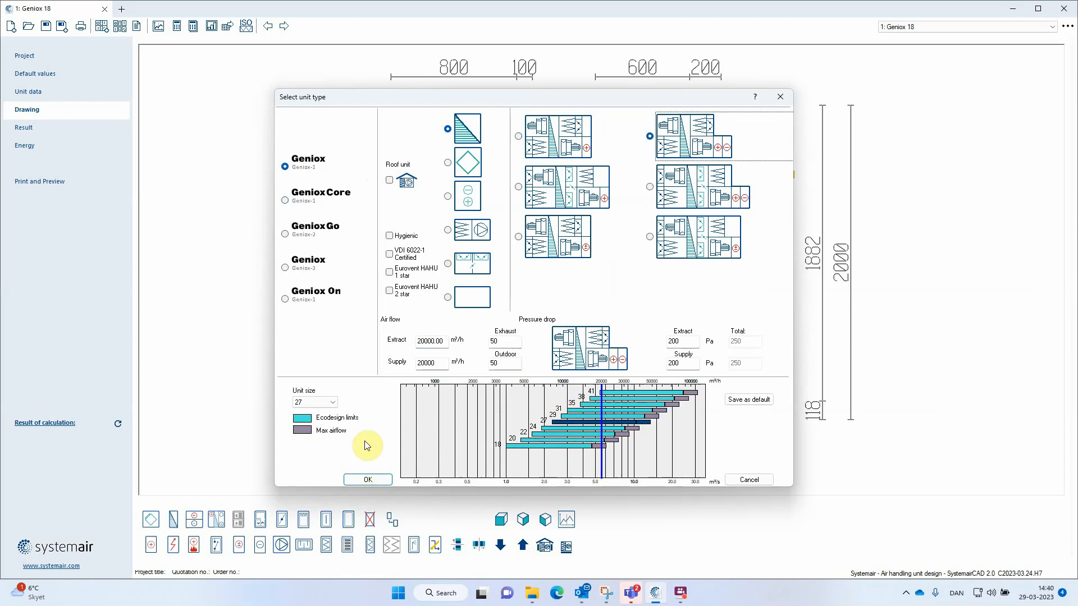
left_click(367, 479)
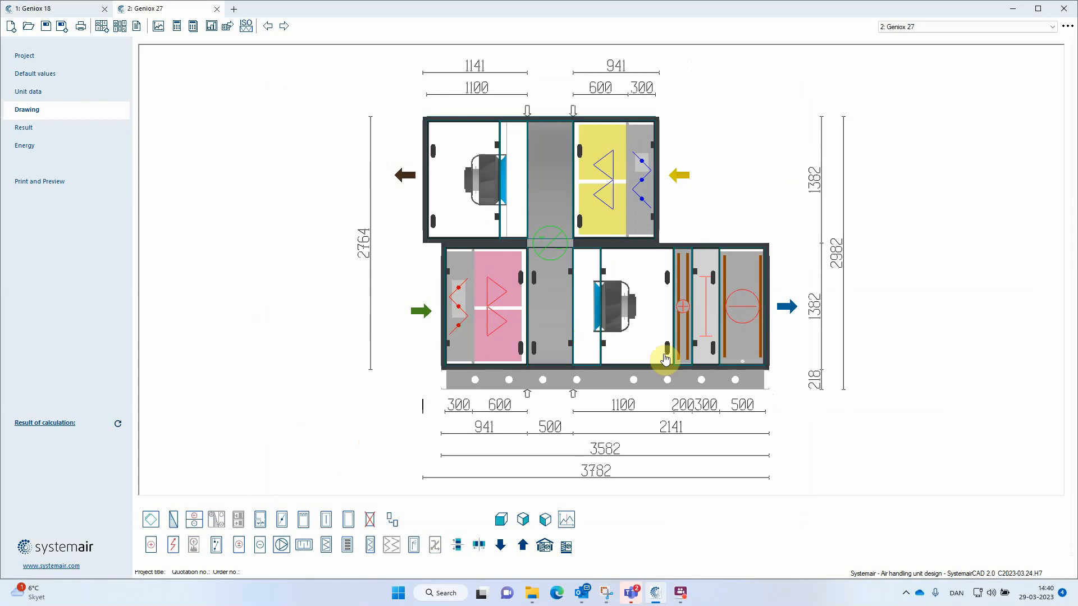
Step: Add a damper outside the supply air inlet and remove the internal damper before the supply bag filter
left_click(612, 391)
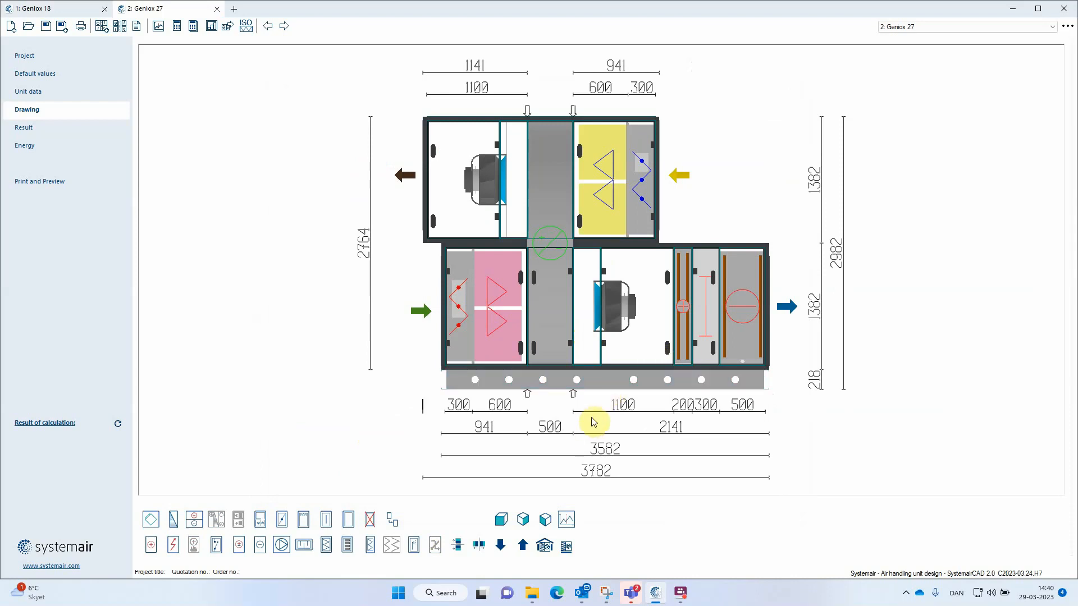
left_click(281, 520)
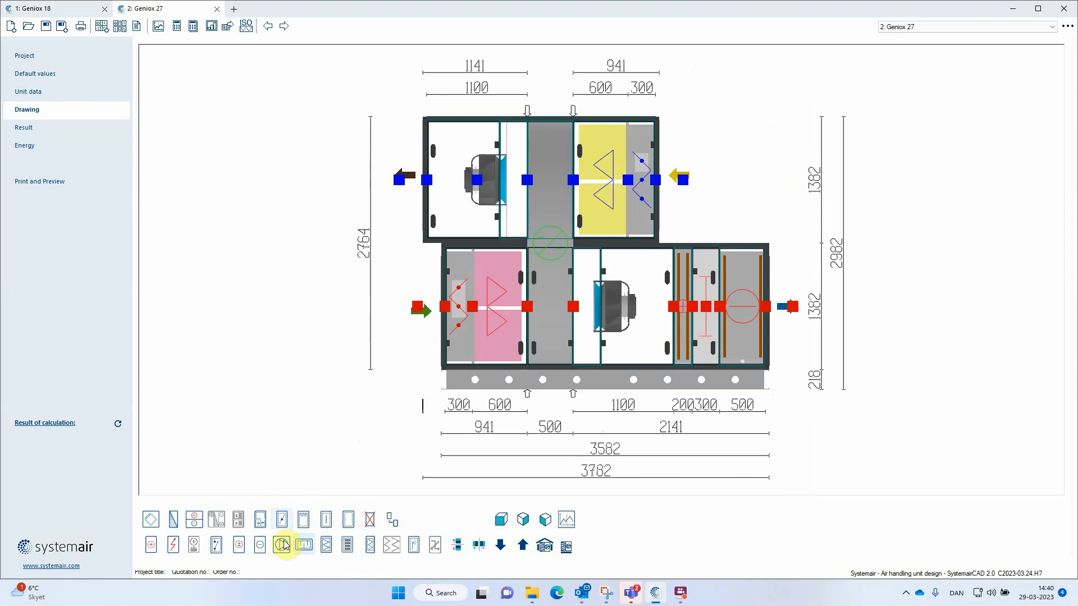
left_click(416, 307)
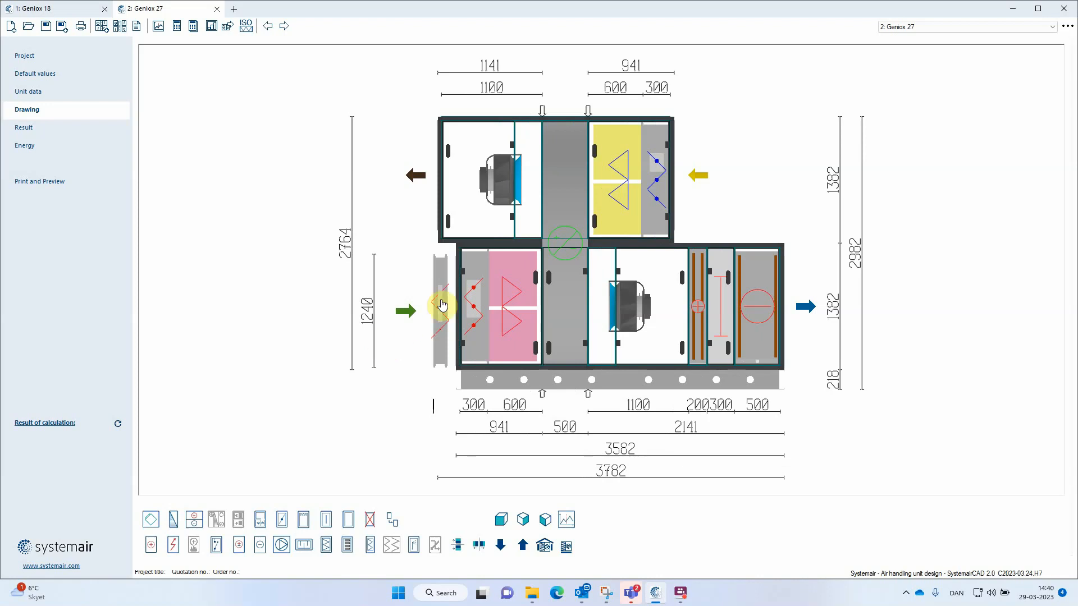
right_click(474, 303)
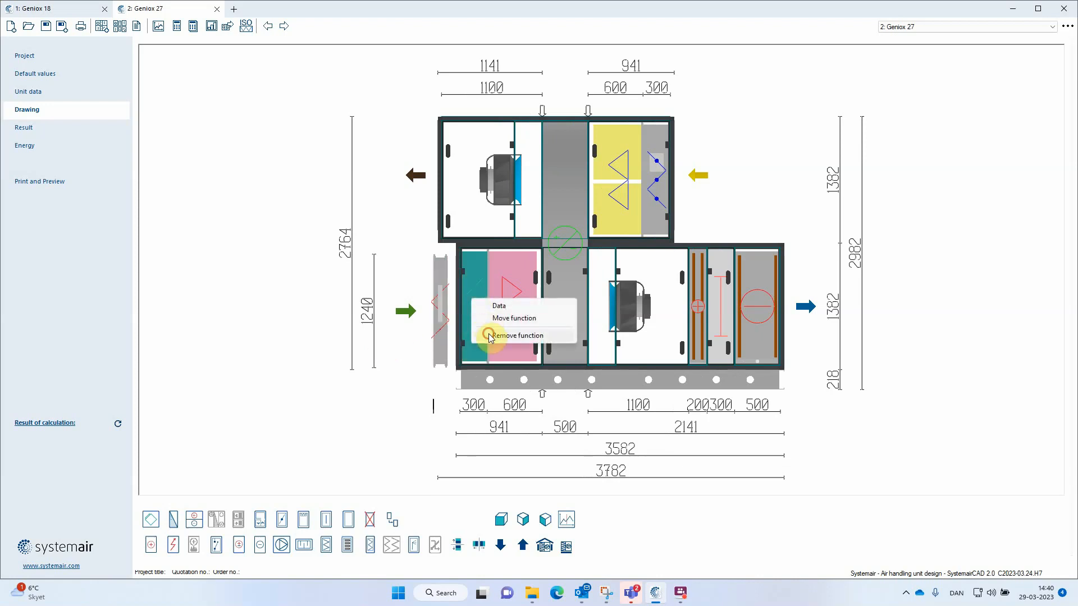
left_click(497, 335)
left_click(562, 335)
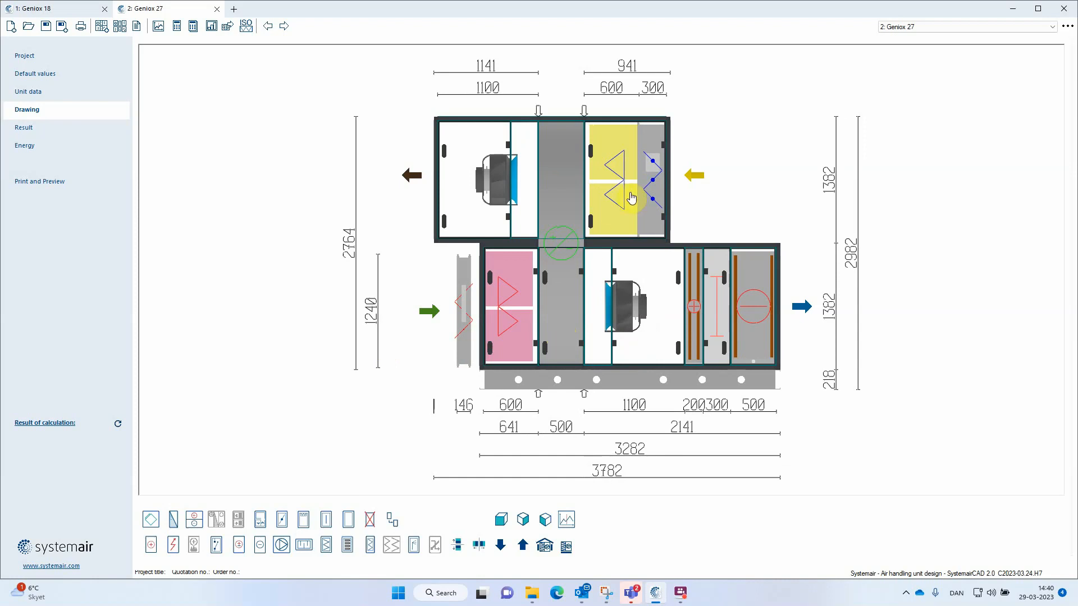
Step: Move the extract damper from beside the extract filter to outside the exhaust air outlet
right_click(651, 181)
left_click(675, 201)
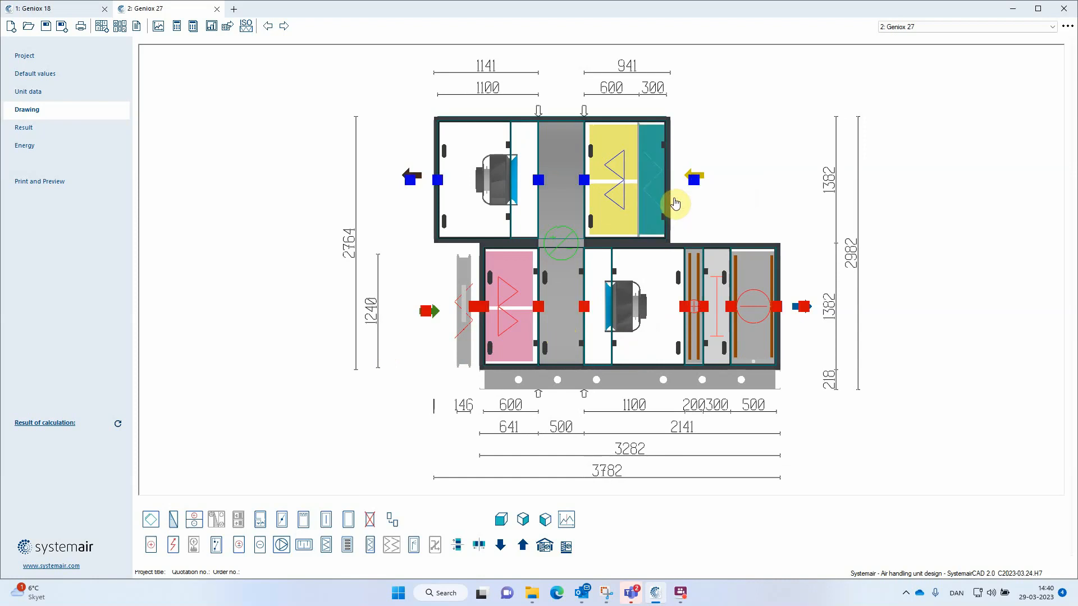
left_click(410, 180)
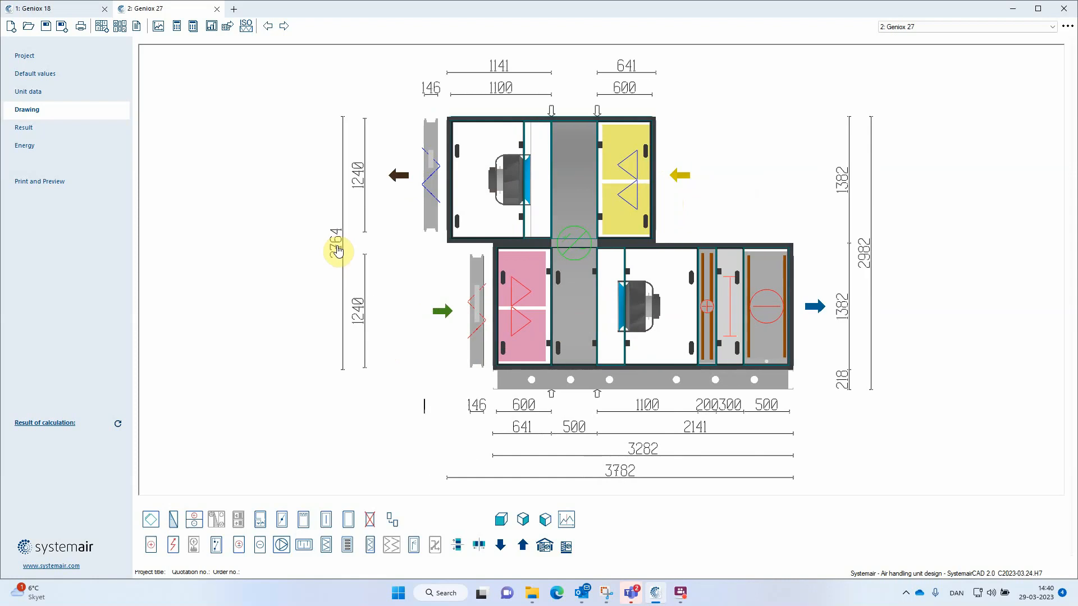
Step: Set the unit's duct connections to Rigid duct connection 20 mm, ZM310
left_click(544, 546)
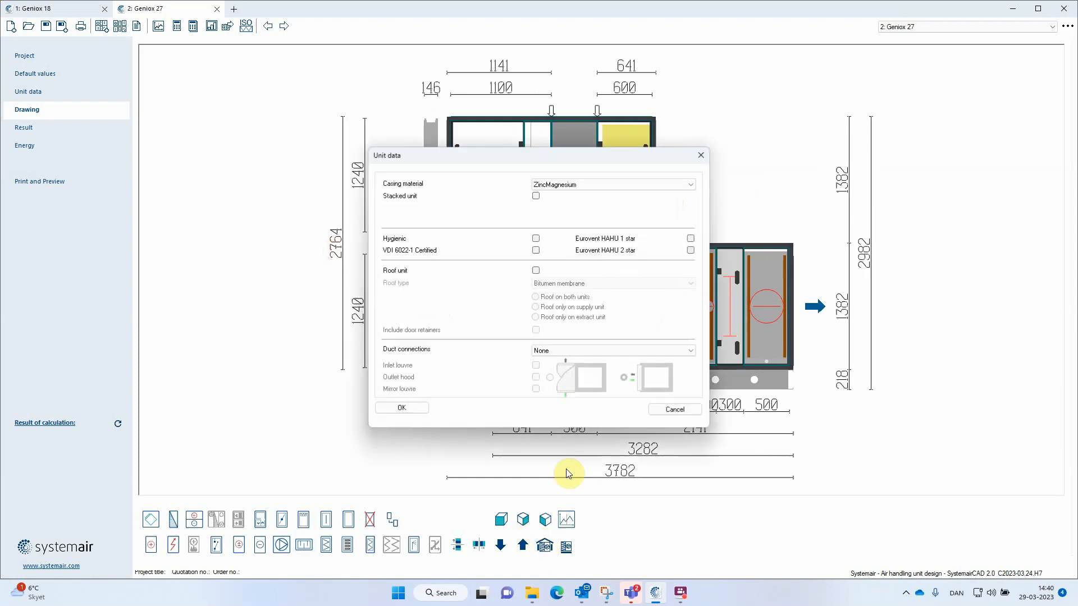
left_click(571, 349)
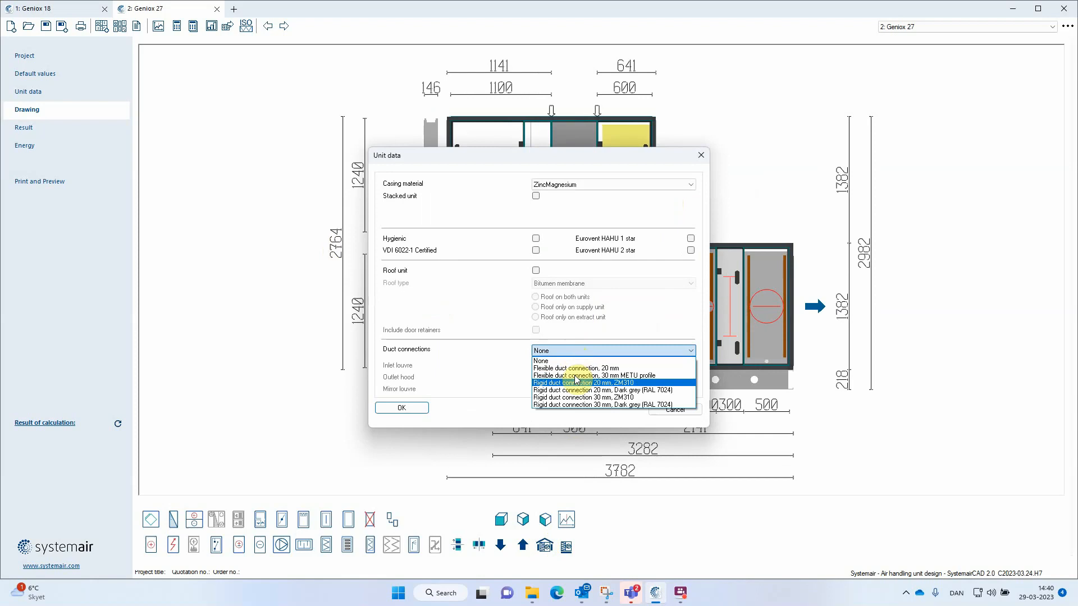
left_click(576, 375)
left_click(421, 408)
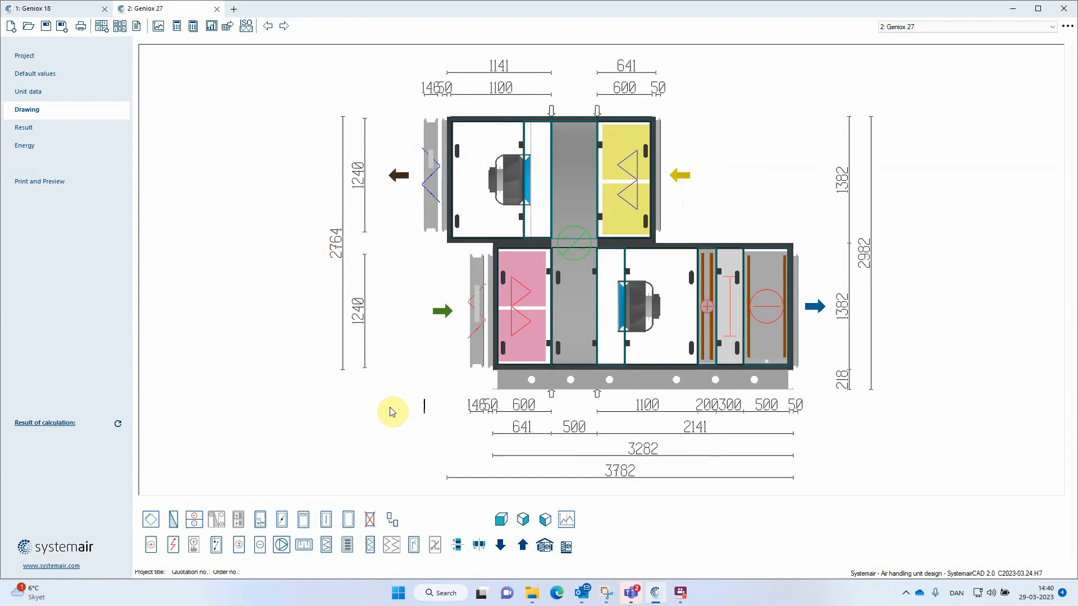
Step: Insert an electric heater between the external supply damper and the unit, and a sound attenuator outside the supply air outlet
left_click(173, 544)
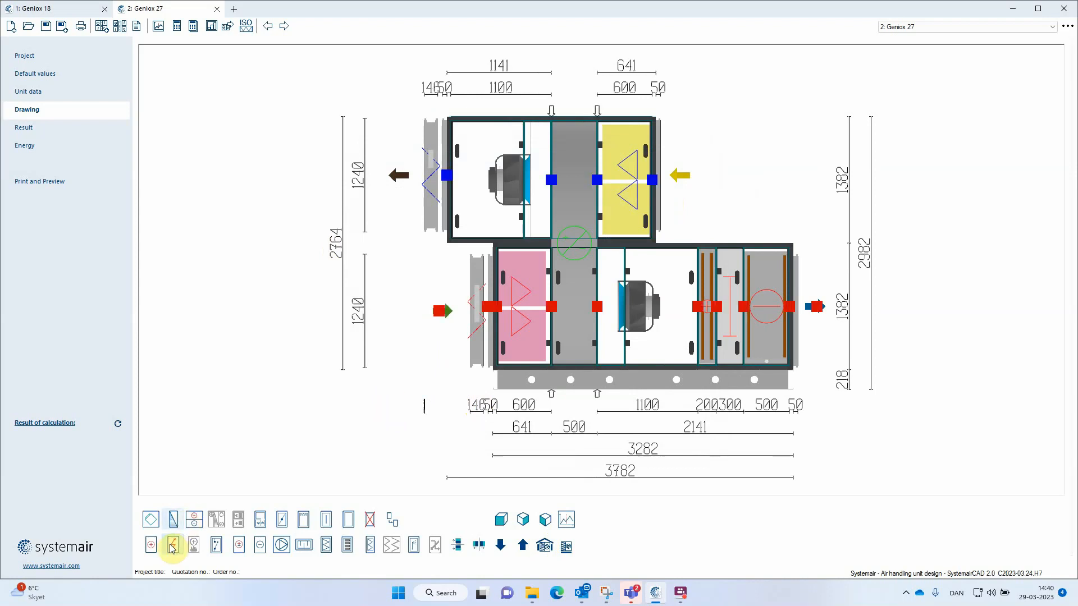
left_click(491, 309)
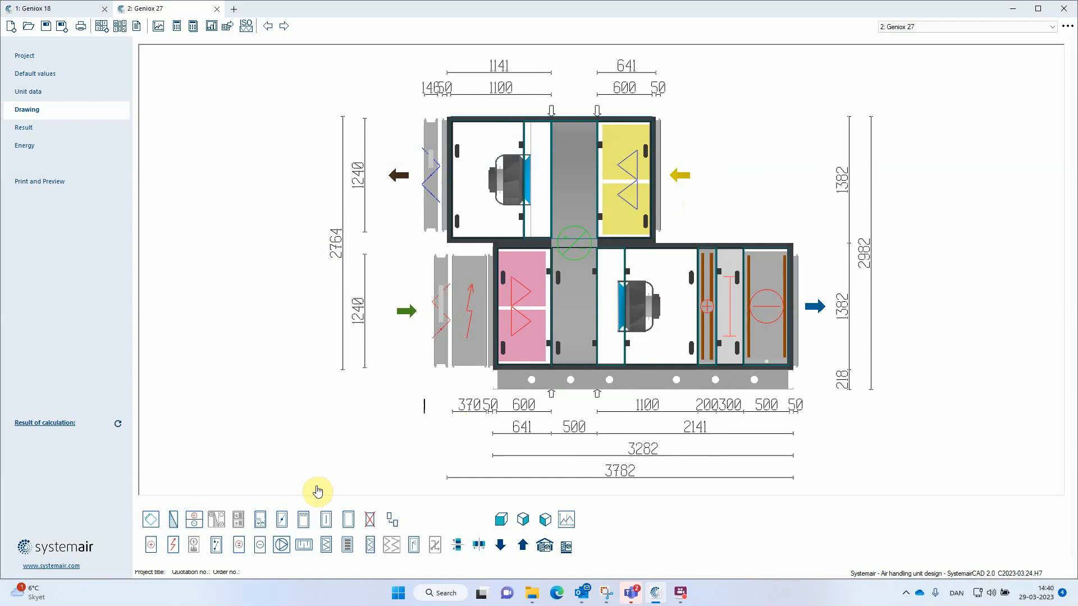
left_click(303, 545)
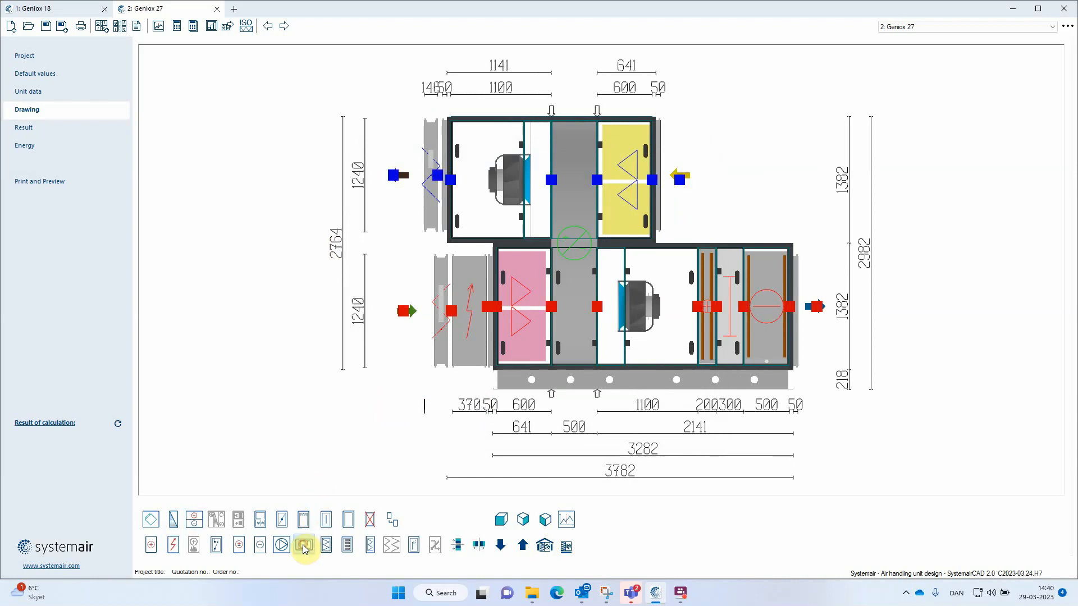
left_click(816, 308)
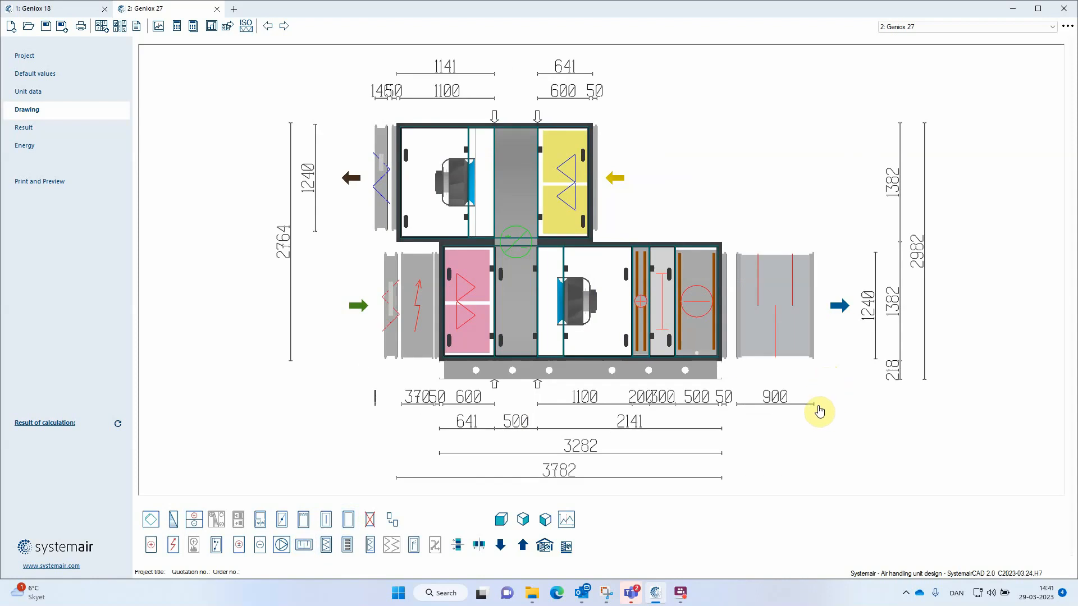
Step: Set the sound attenuator's attenuator size to 2200 x 1000, keeping the 150-75 baffle size
mouse_move(809, 404)
left_mouse_down()
mouse_move(796, 390)
mouse_move(755, 386)
mouse_move(729, 413)
mouse_move(748, 378)
left_mouse_up()
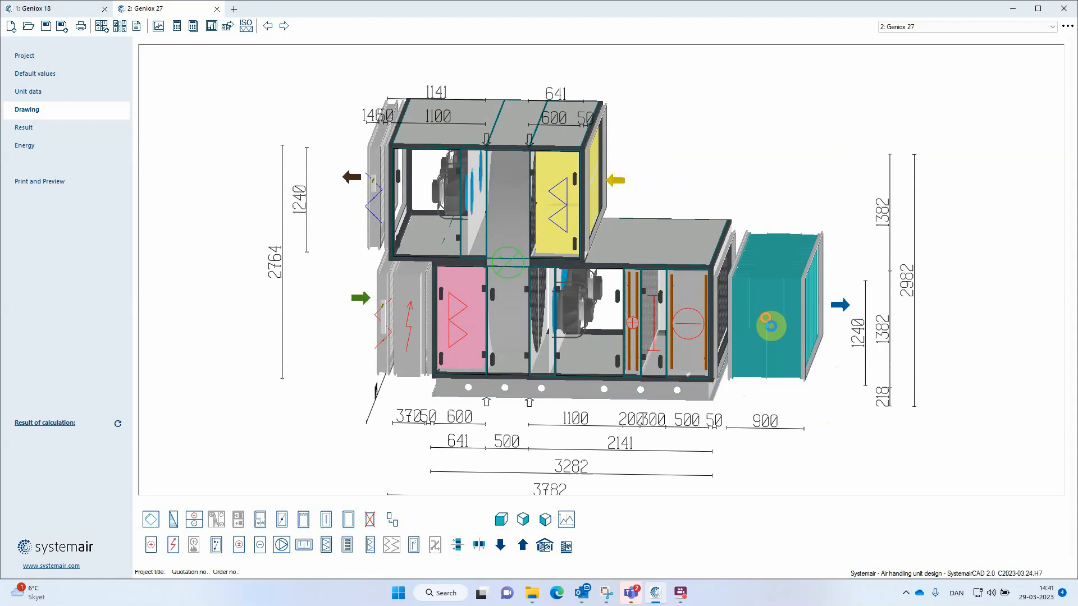
double_click(758, 313)
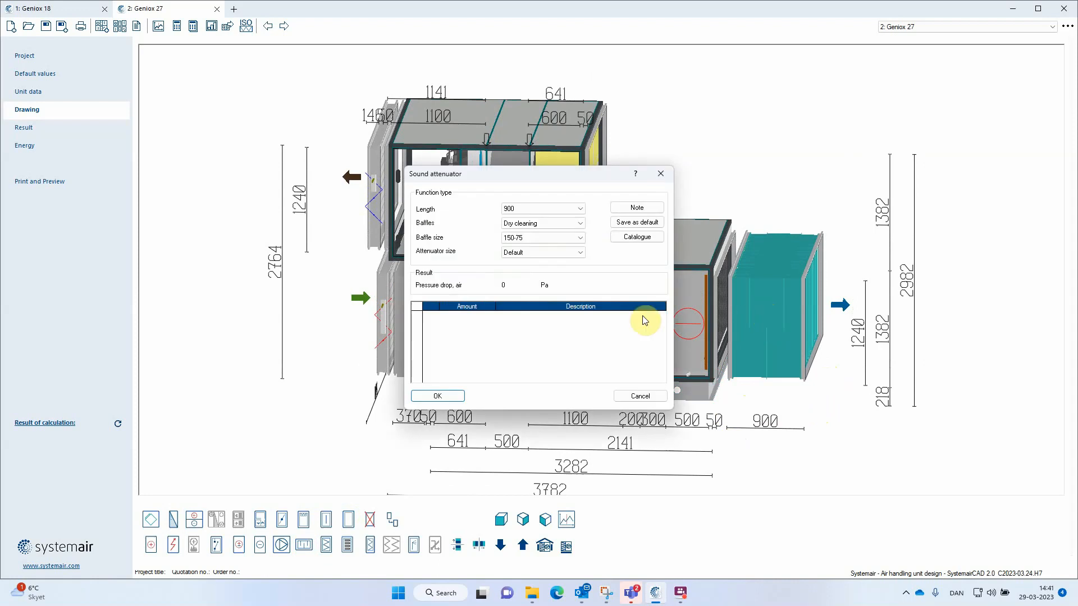
left_click(537, 238)
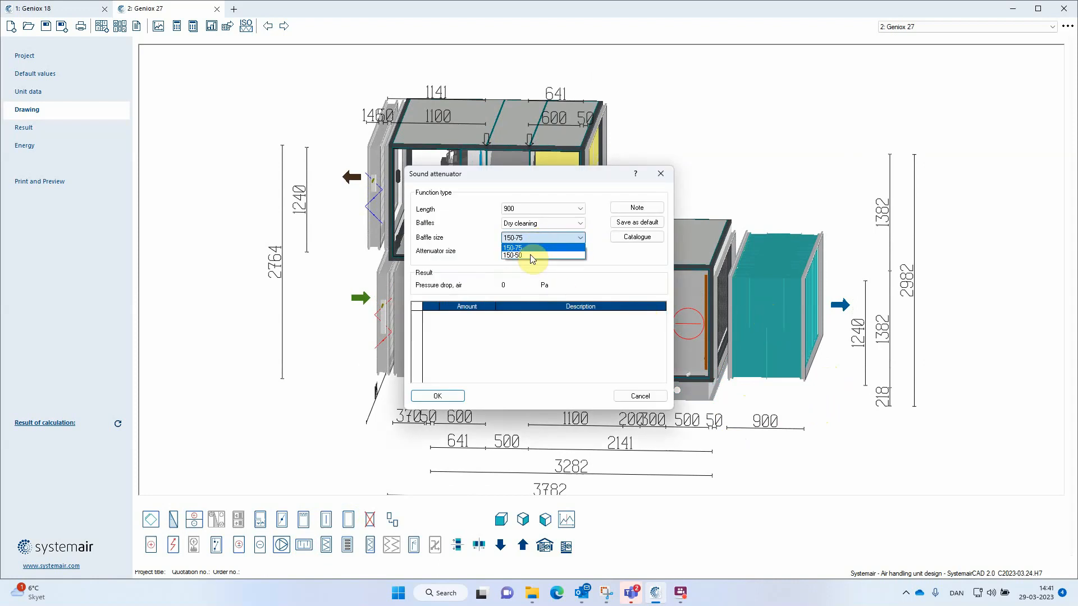
left_click(534, 238)
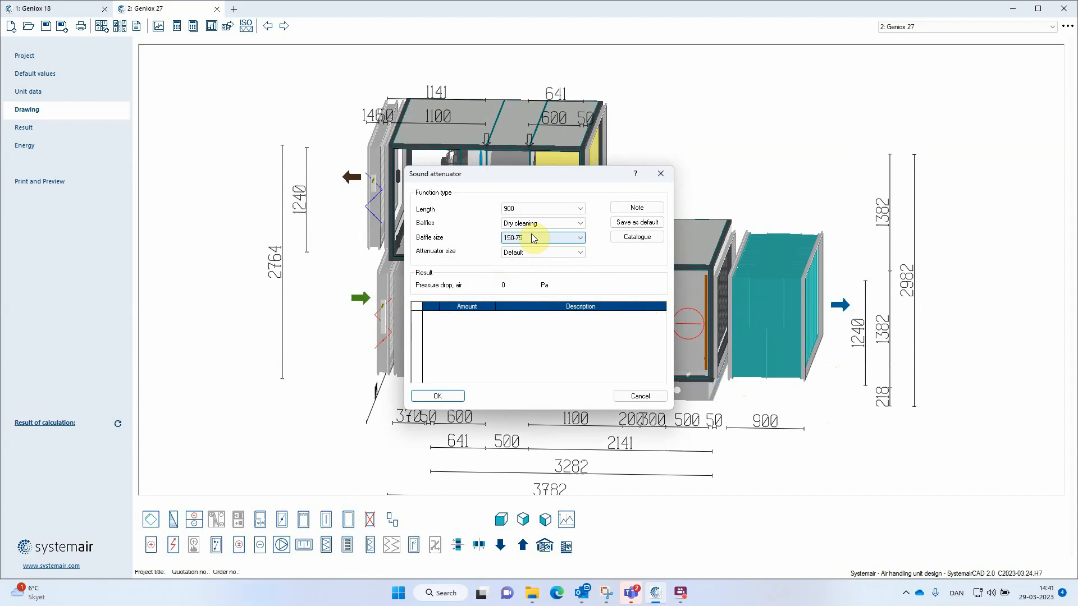
left_click(531, 252)
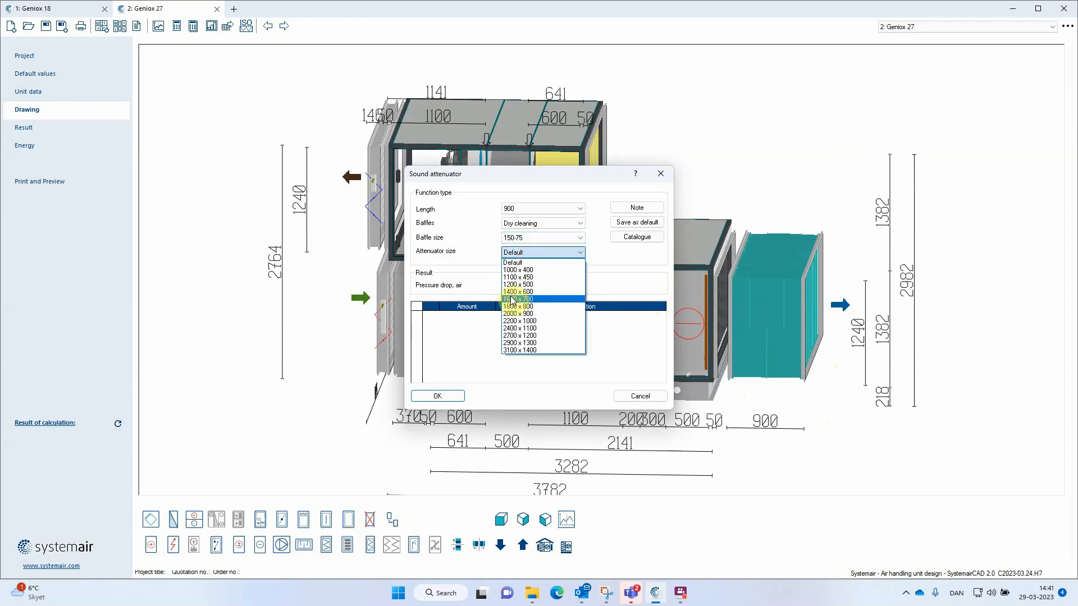
left_click(514, 321)
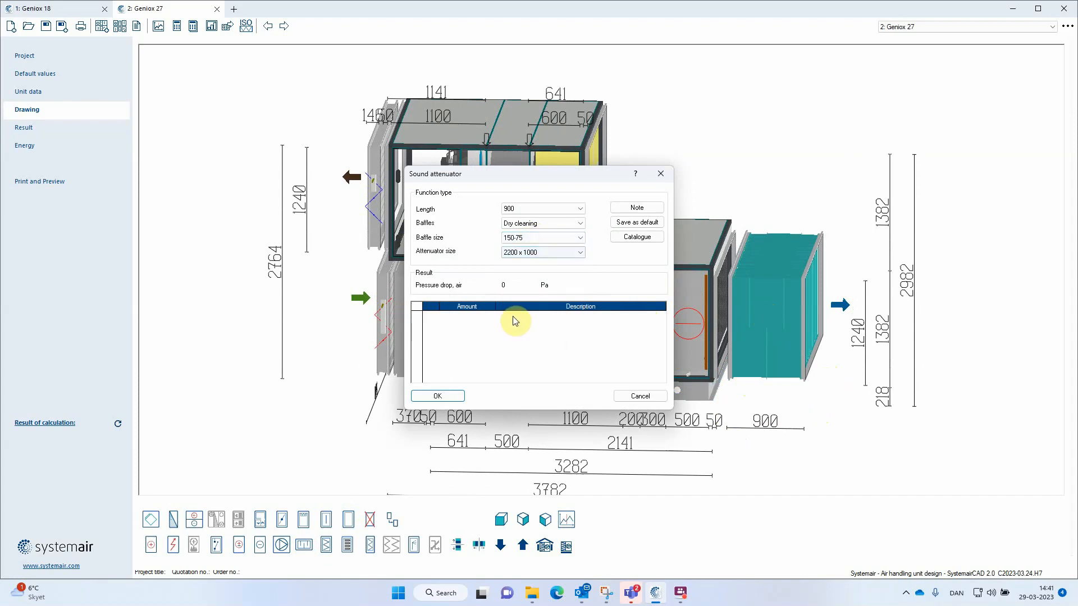
left_click(452, 394)
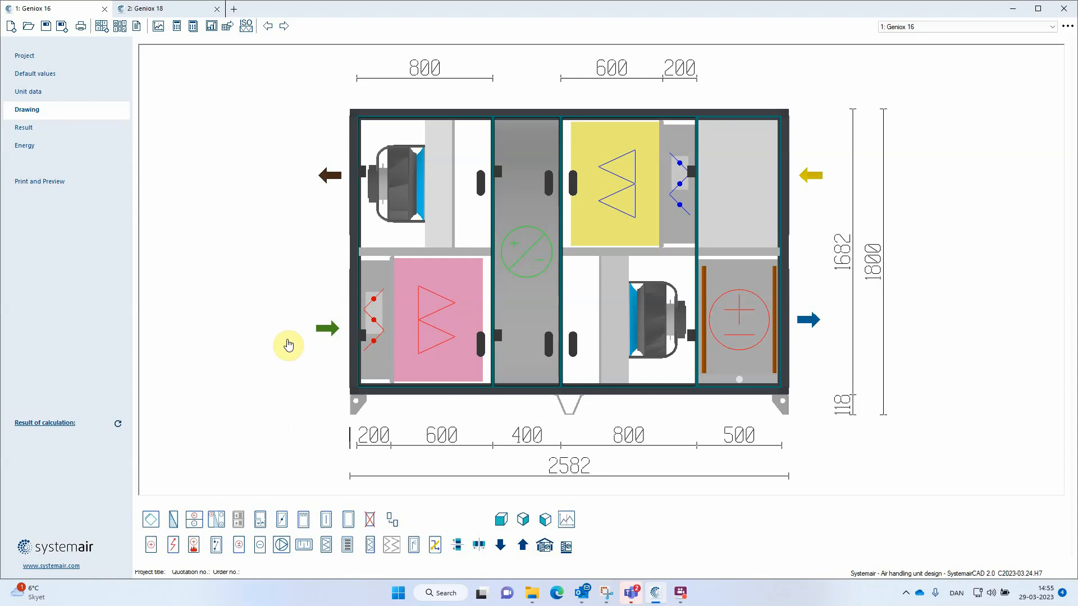
Step: Configure the Geniox 16 unit's change-over coil as a DX change over coil with 2.5 mm fin spacing
left_click(742, 330)
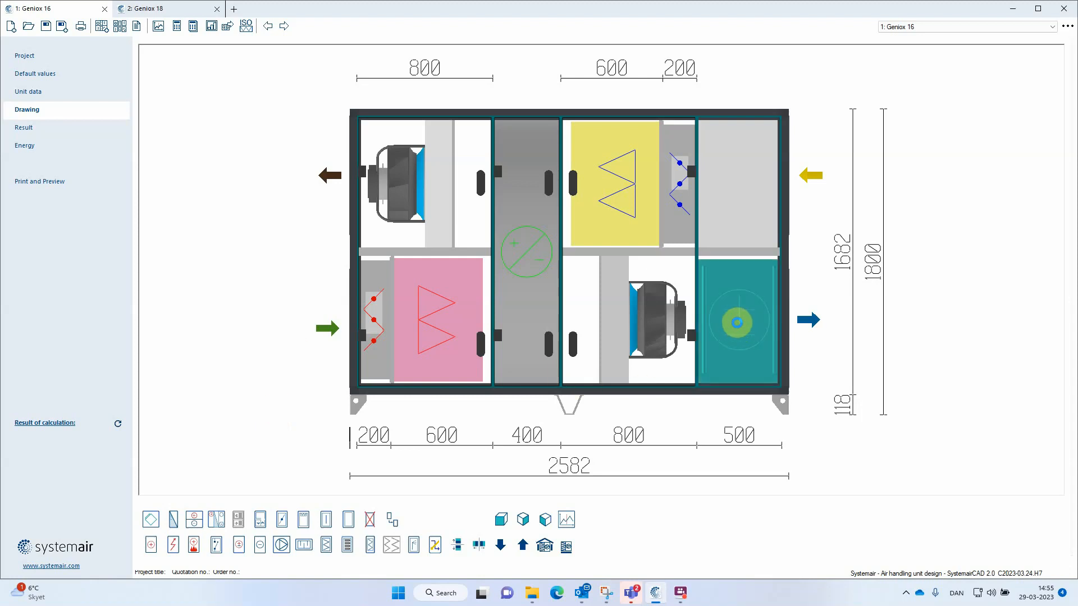
double_click(739, 328)
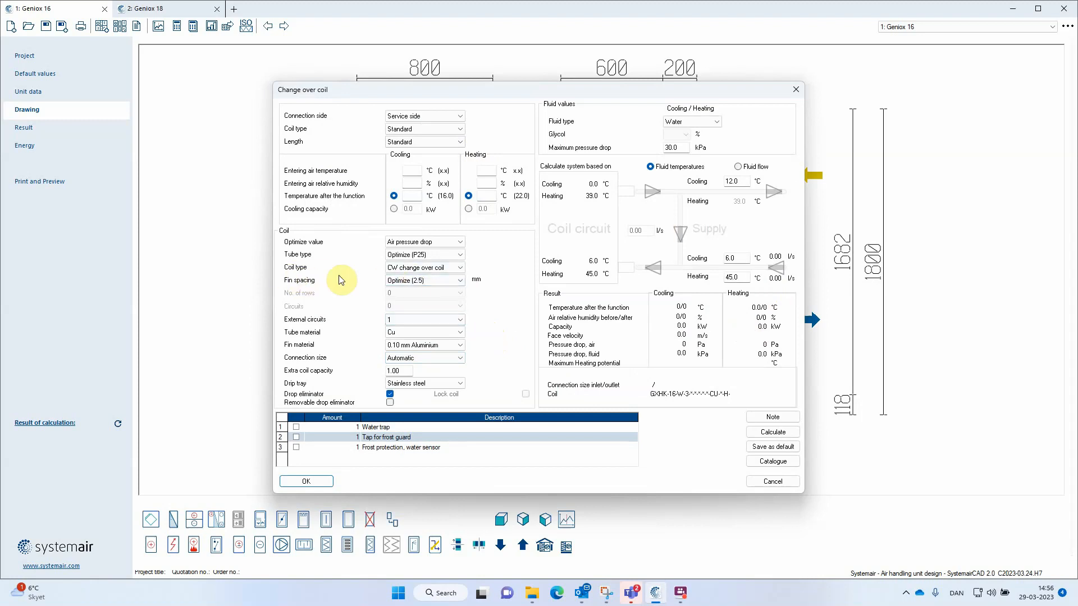
left_click(404, 268)
left_click(405, 285)
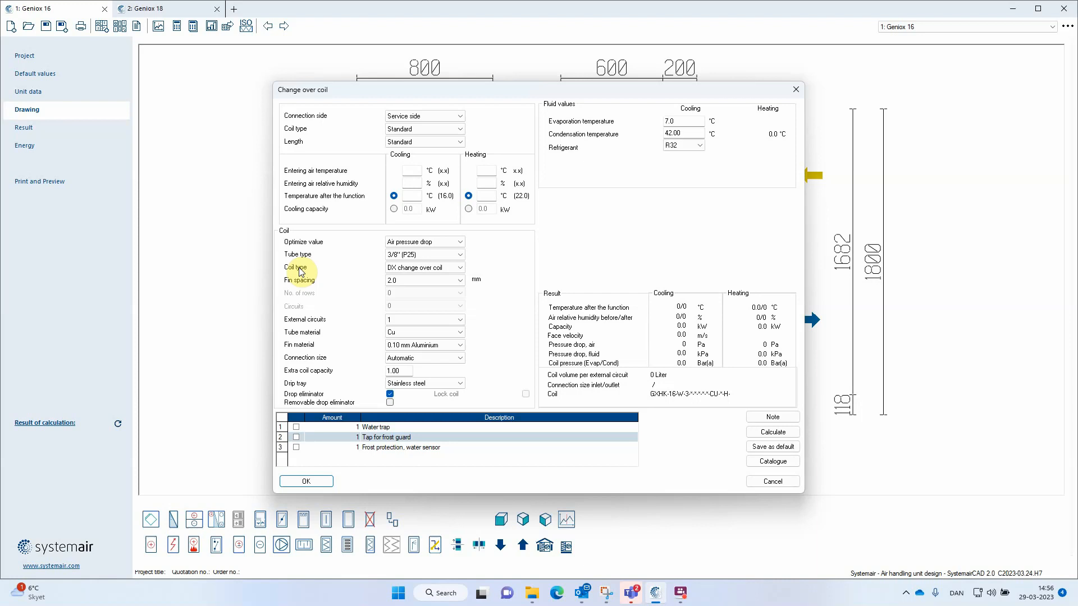
left_click(409, 280)
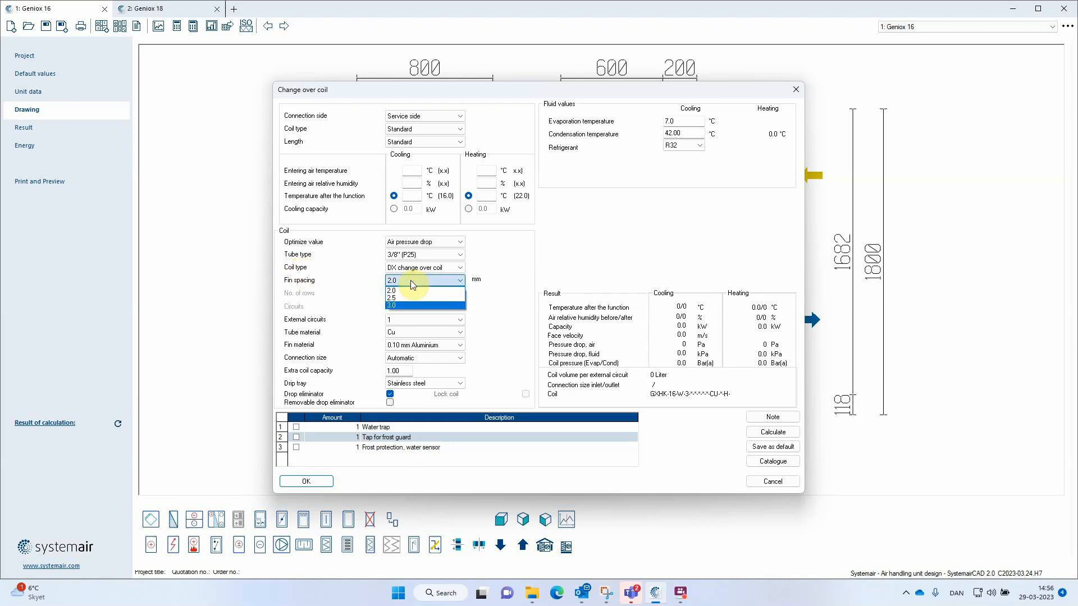
left_click(410, 296)
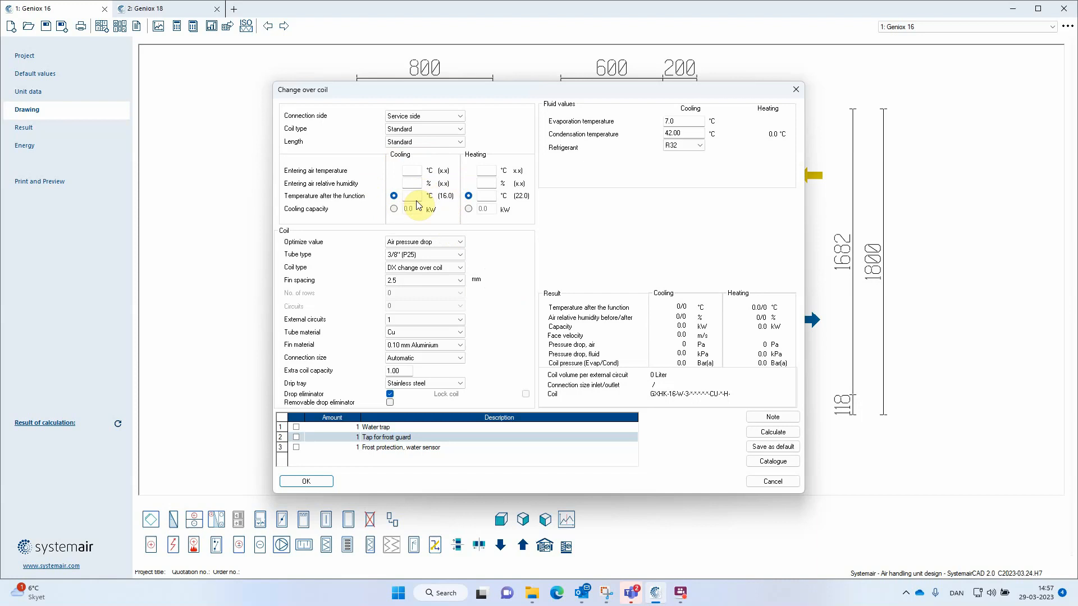
Step: Calculate the DX coil based on temperature after the function, accepting 2 external circuits
left_click(468, 198)
left_click(766, 433)
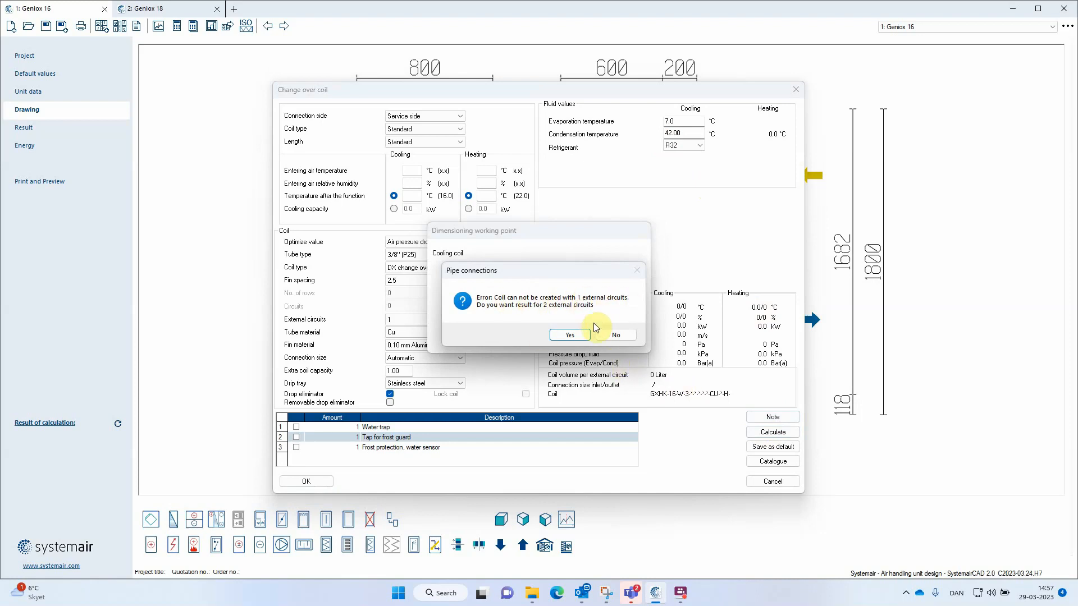
left_click(568, 336)
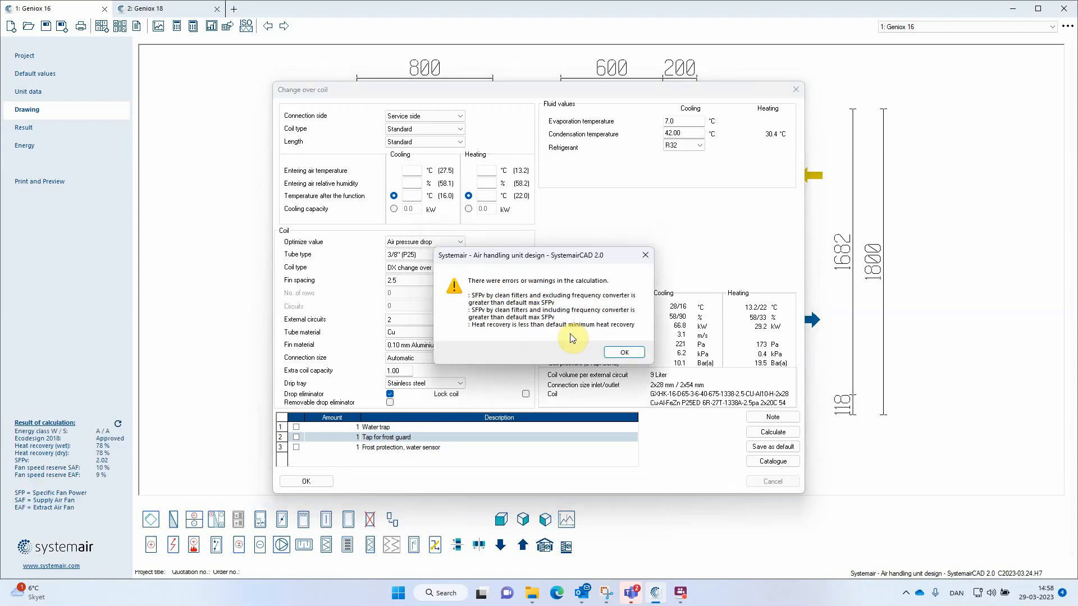
left_click(622, 353)
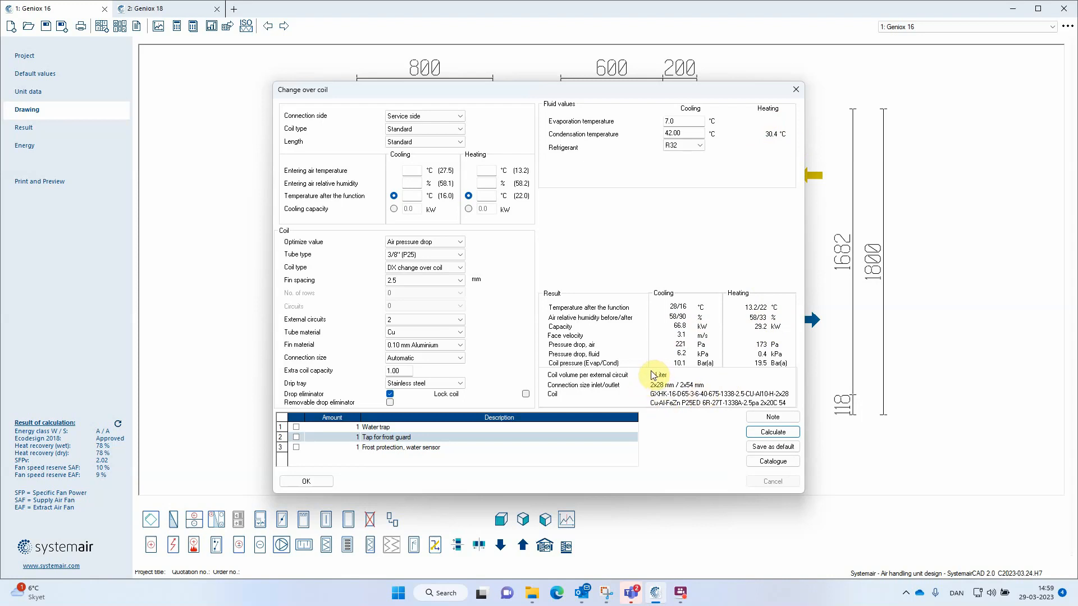
Step: Set the DX coil's external circuits to 3 and recalculate it
left_click(460, 319)
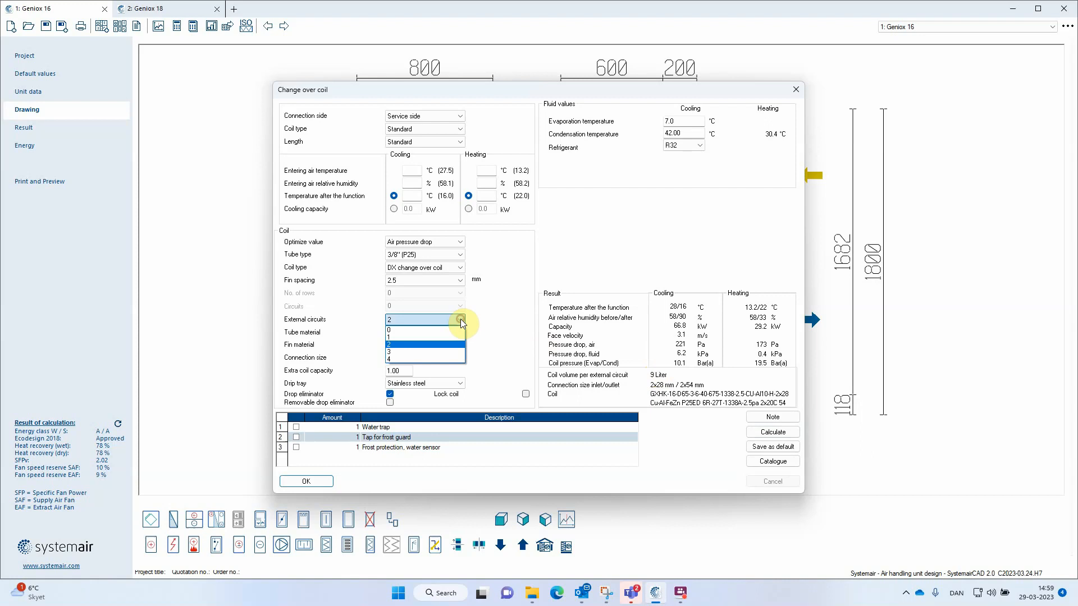
left_click(409, 351)
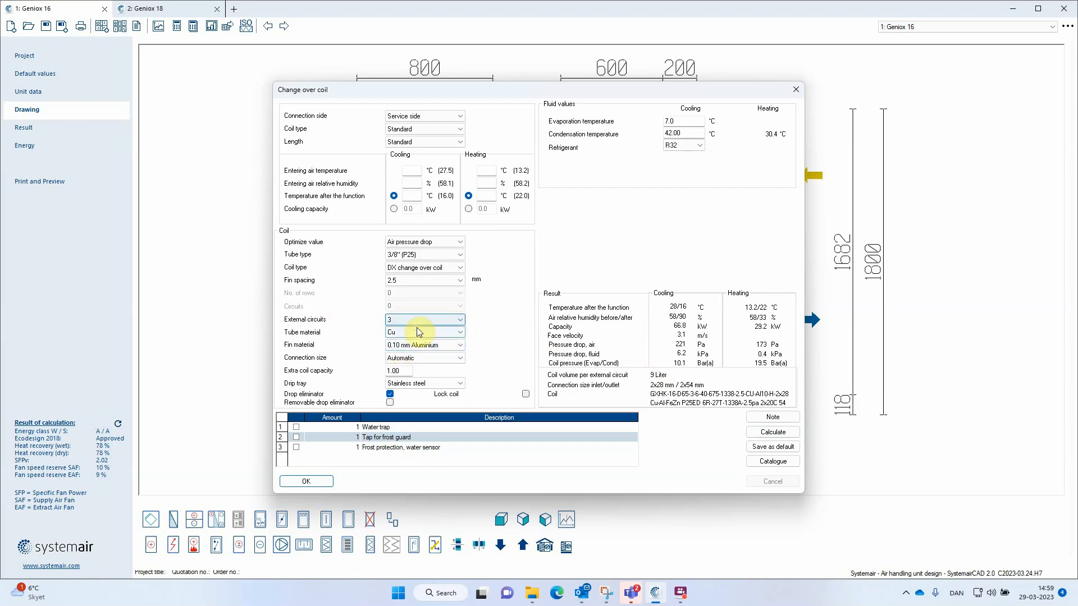
left_click(768, 432)
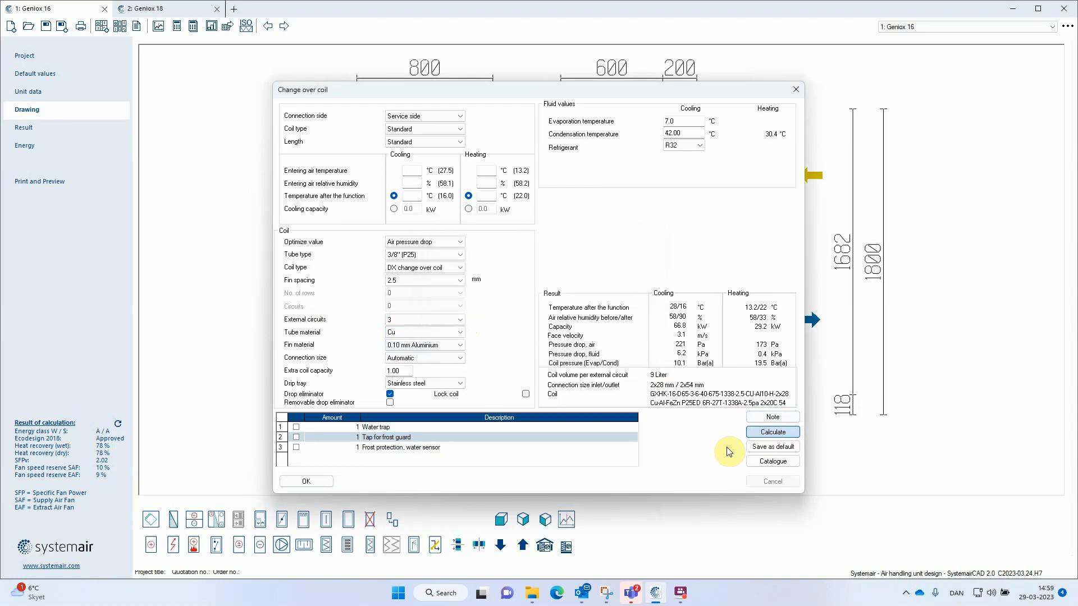
left_click(623, 352)
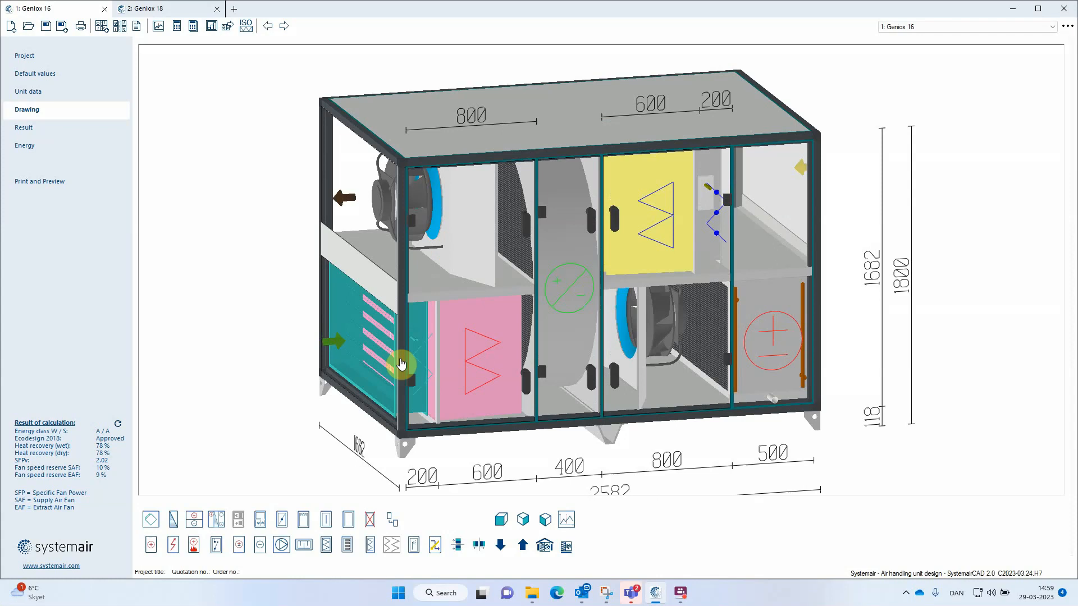
Step: Switch to the drawing of the open Geniox 18 unit
left_click(401, 363)
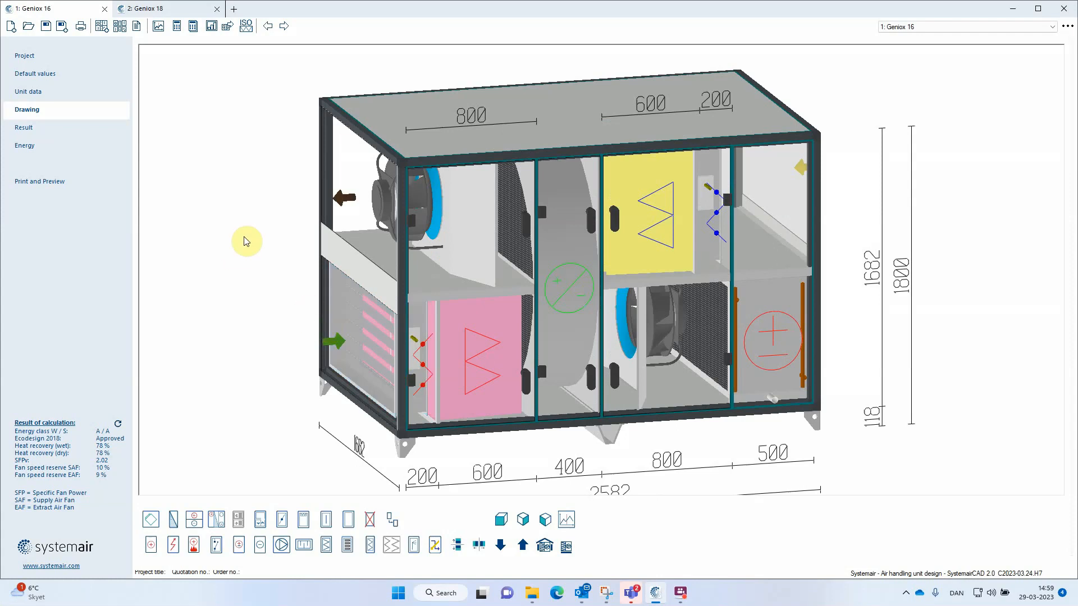
left_click(161, 9)
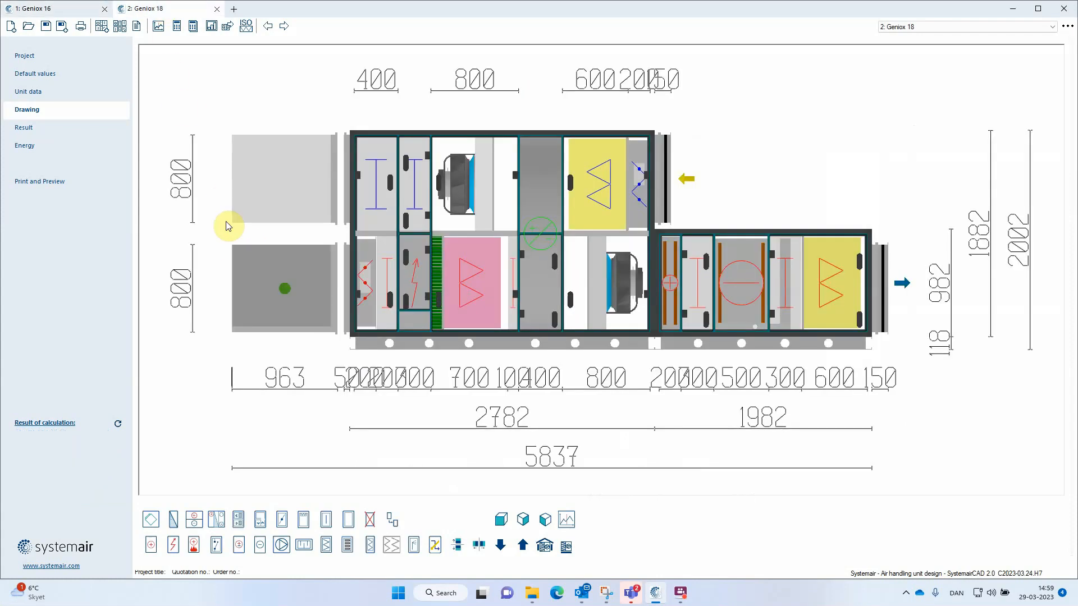
Step: Inspect the Geniox 18 unit in 3D and check the settings of the damper at the extract air inlet, leaving them unchanged
mouse_move(312, 269)
left_mouse_down()
mouse_move(373, 270)
mouse_move(406, 232)
mouse_move(397, 356)
left_mouse_up()
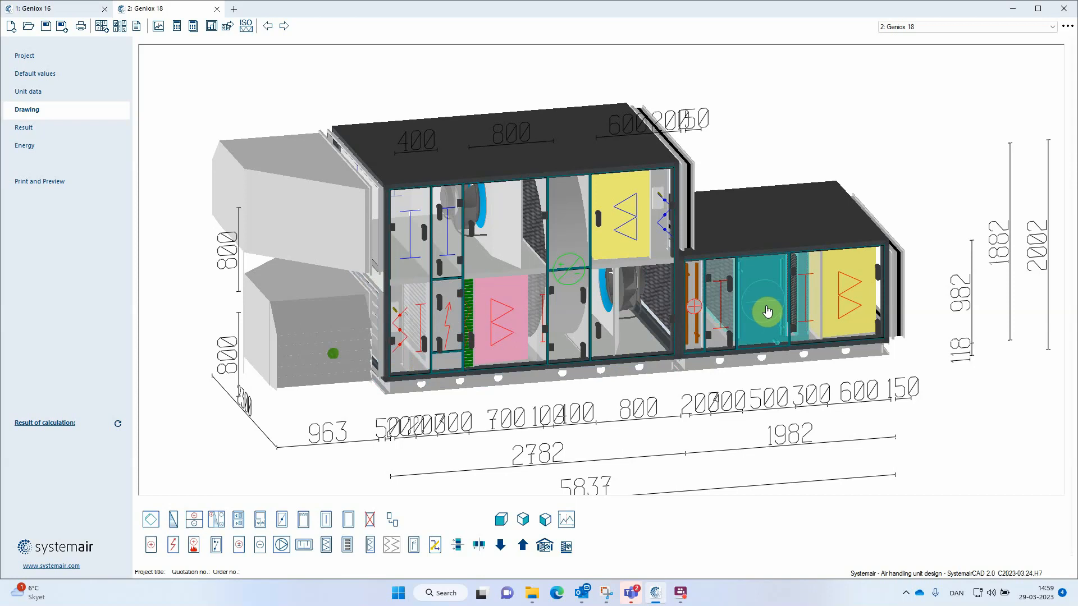
double_click(662, 223)
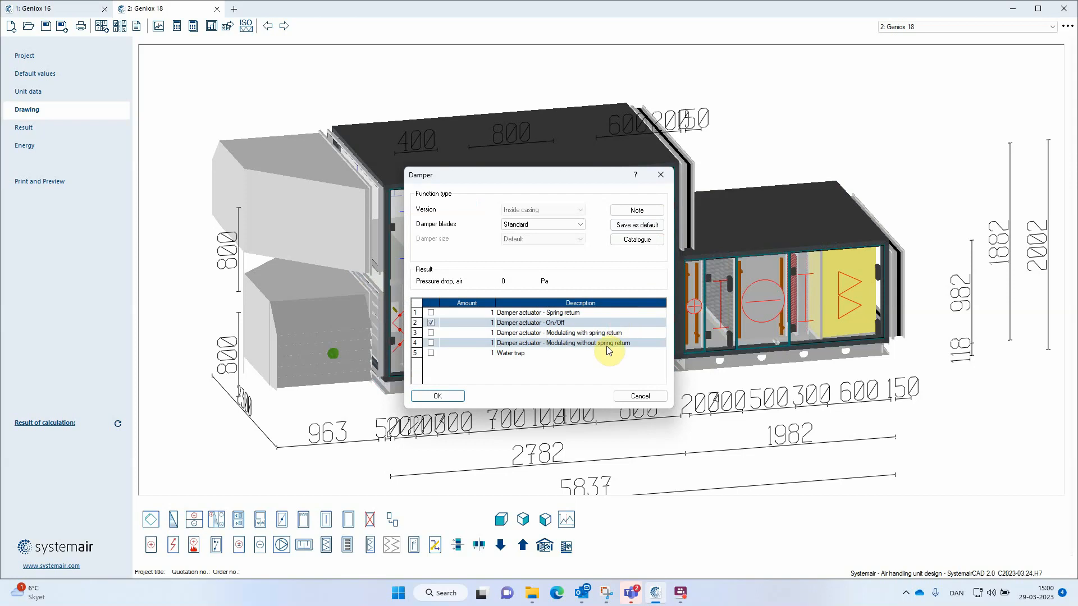
left_click(633, 395)
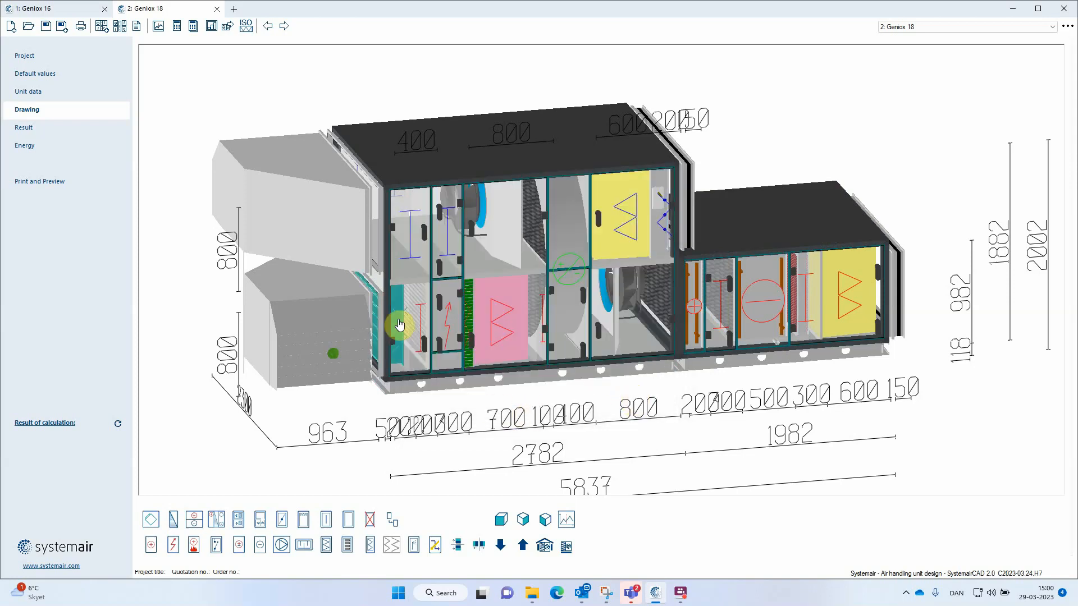
Step: Check the Geniox 18 calculation results, exclude Geniox 16 from the printout and generate the Geniox 18 print preview
left_click(43, 128)
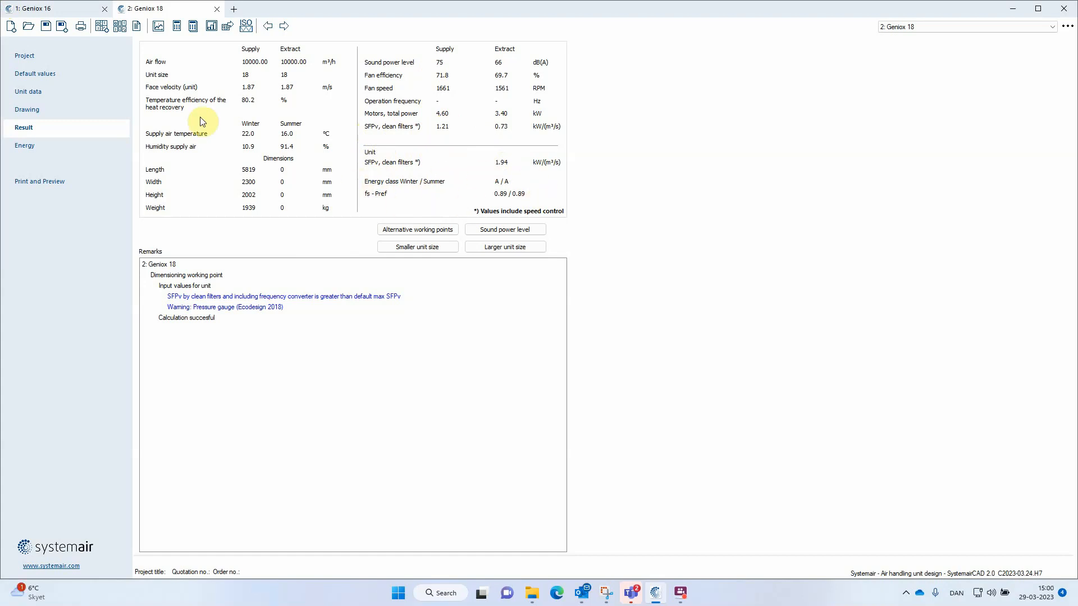
left_click(73, 177)
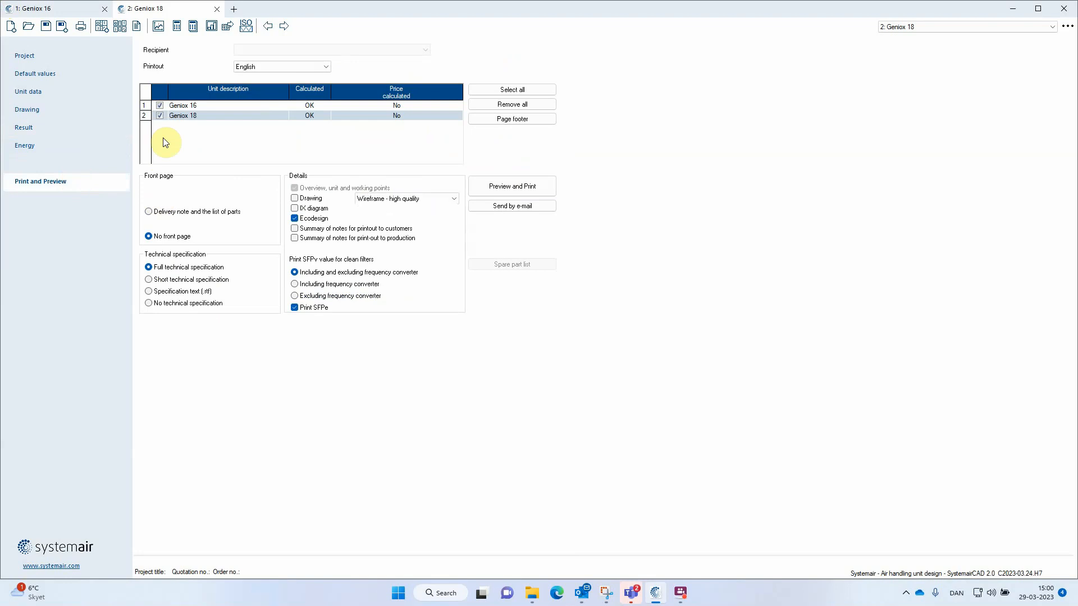
left_click(159, 106)
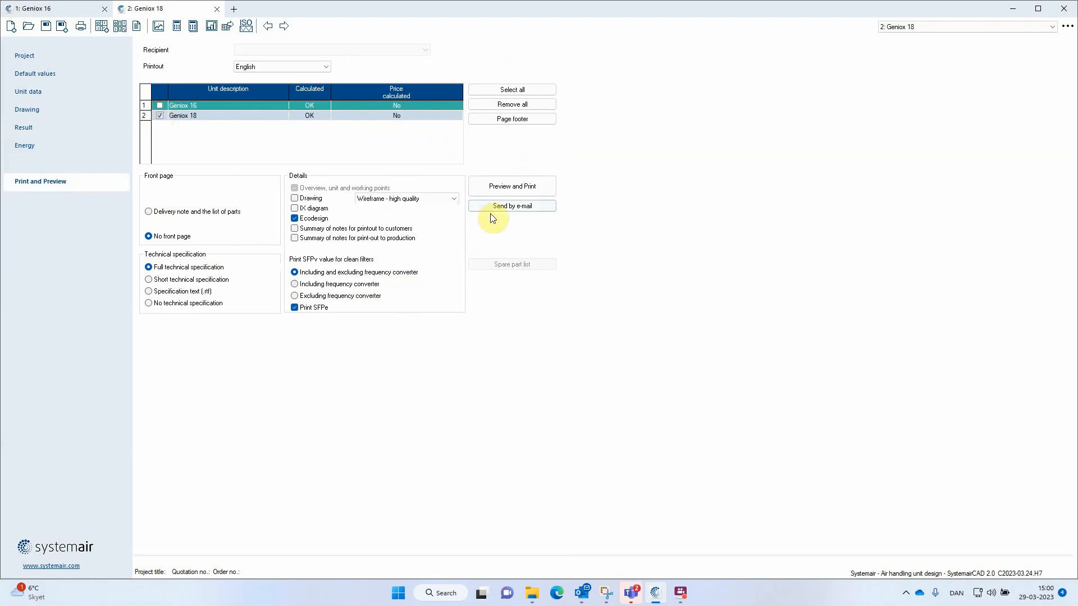
left_click(499, 186)
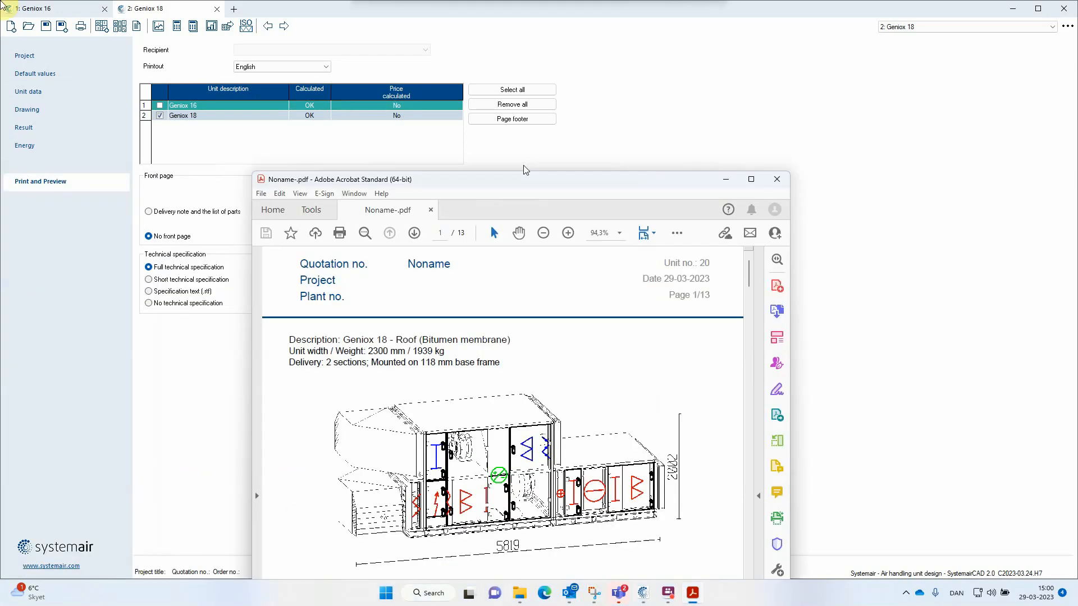
Step: Maximize the generated PDF in Adobe Acrobat and review the Geniox 18 drawing, unit data and following specification at 150% zoom
left_click_drag(506, 170, 552, 6)
scroll(539, 298, "down", 5)
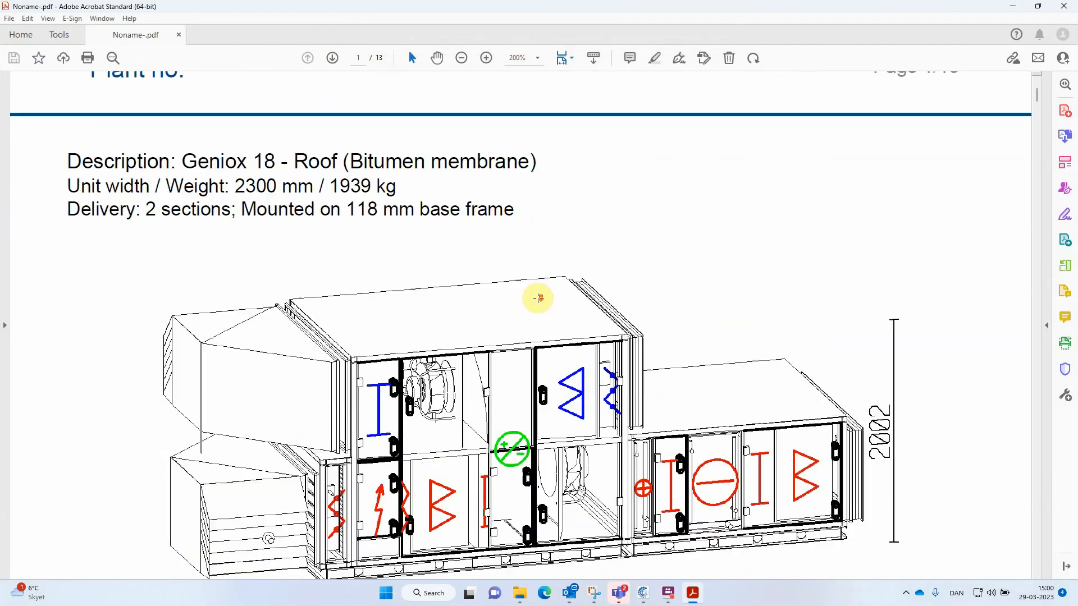
scroll(533, 294, "down", 8)
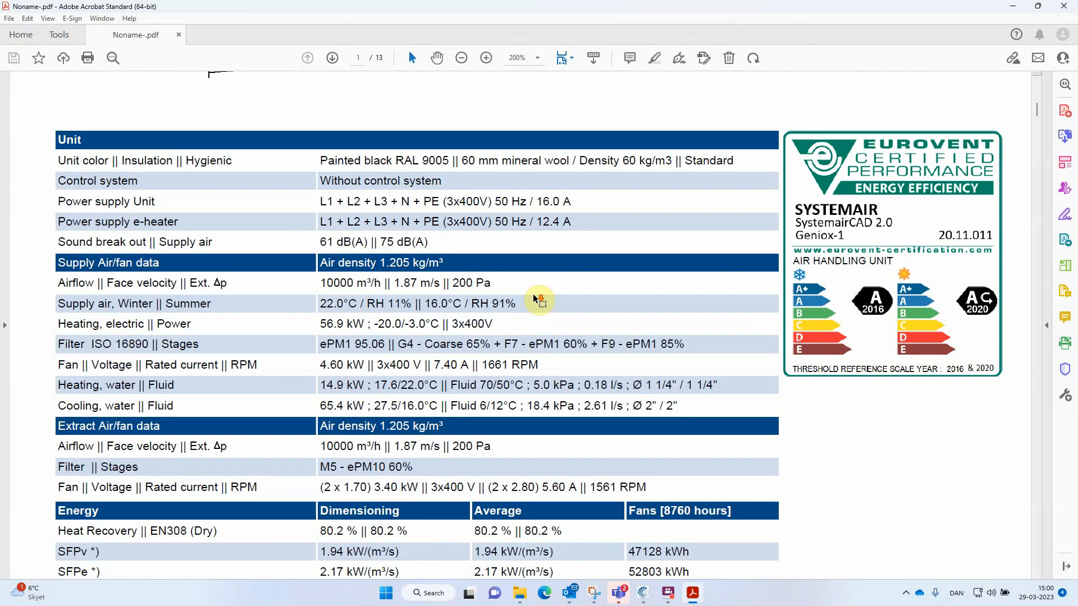
scroll(534, 294, "down", 2)
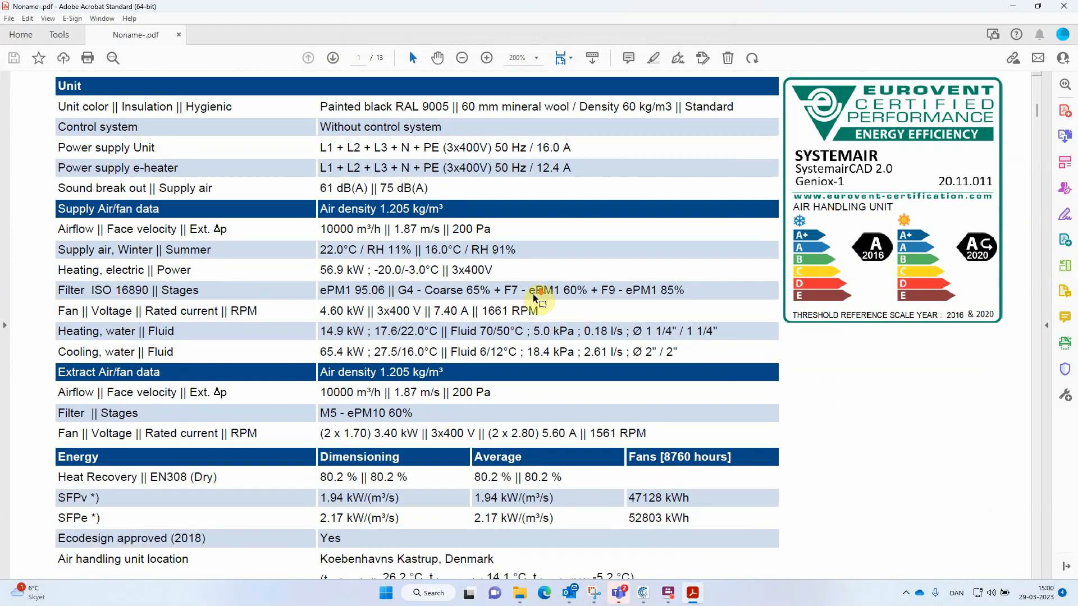
scroll(534, 294, "down", 1, "ctrl")
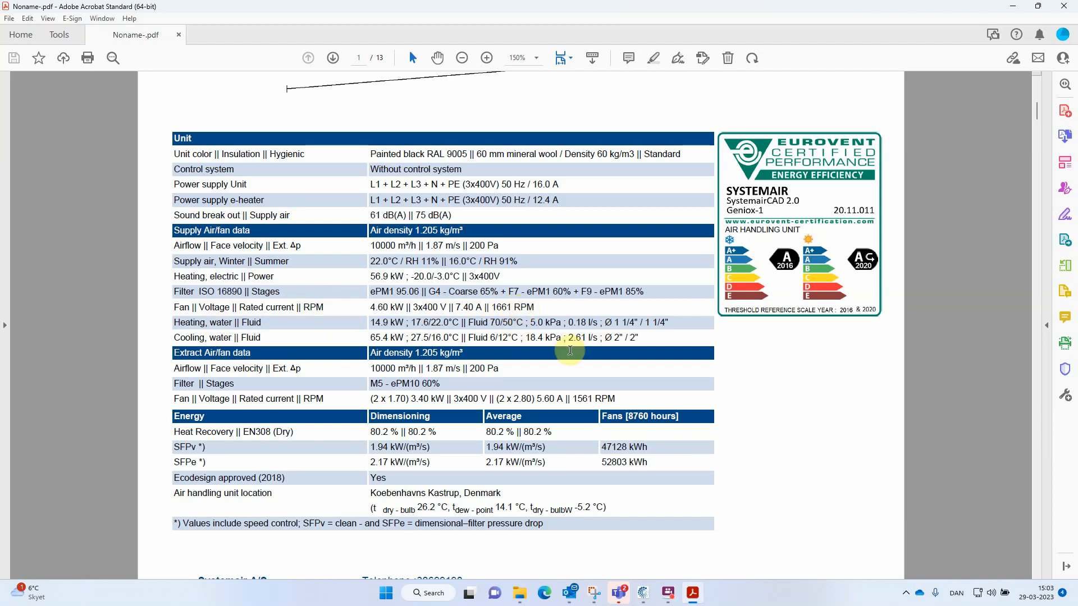
left_click_drag(1039, 113, 1006, 288)
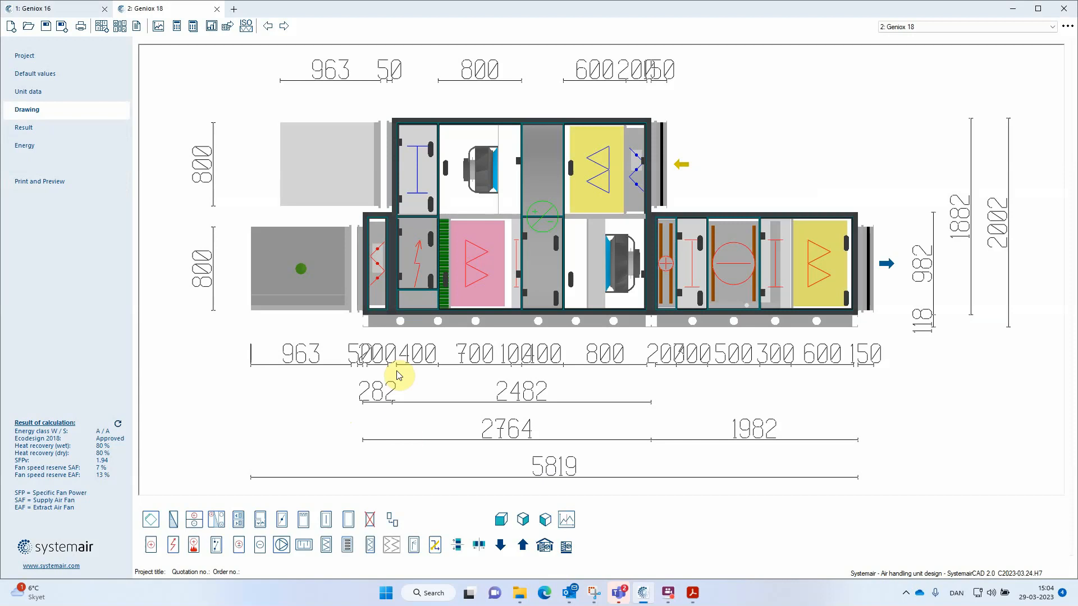
Step: Rotate the Geniox 18 drawing in SystemairCAD to view the stepped unit and its intake damper section in 3D
left_click_drag(375, 297, 483, 337)
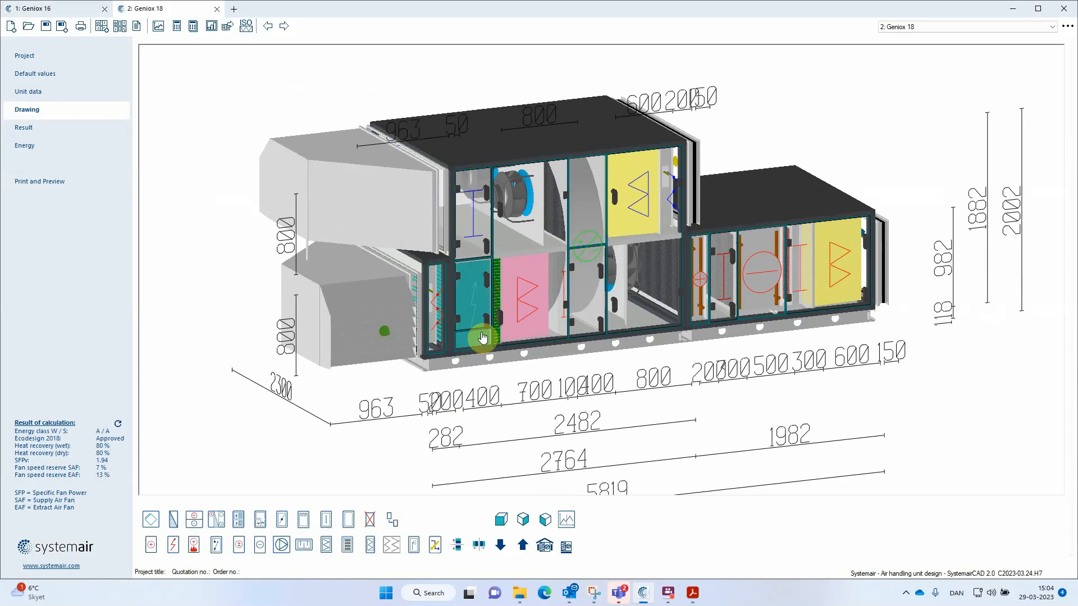